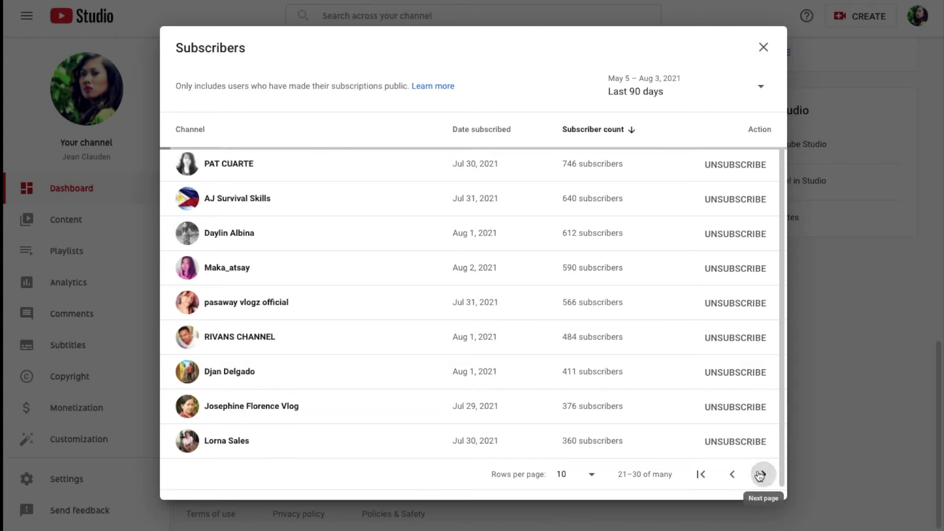
# Page forward through the subscriber list to find the subscribers whose channels are not yet subscribed back to
pyautogui.scroll(-1, 739, 425)
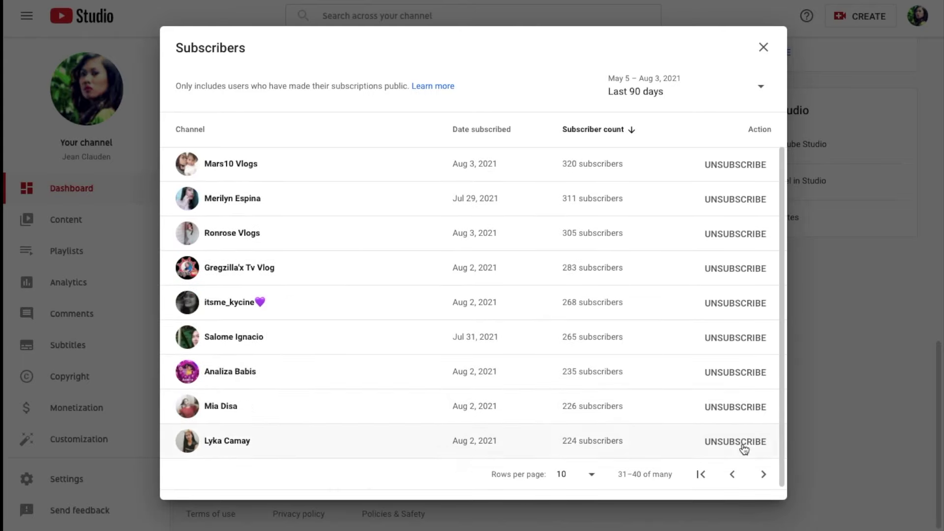
pyautogui.click(762, 475)
pyautogui.scroll(-1, 736, 411)
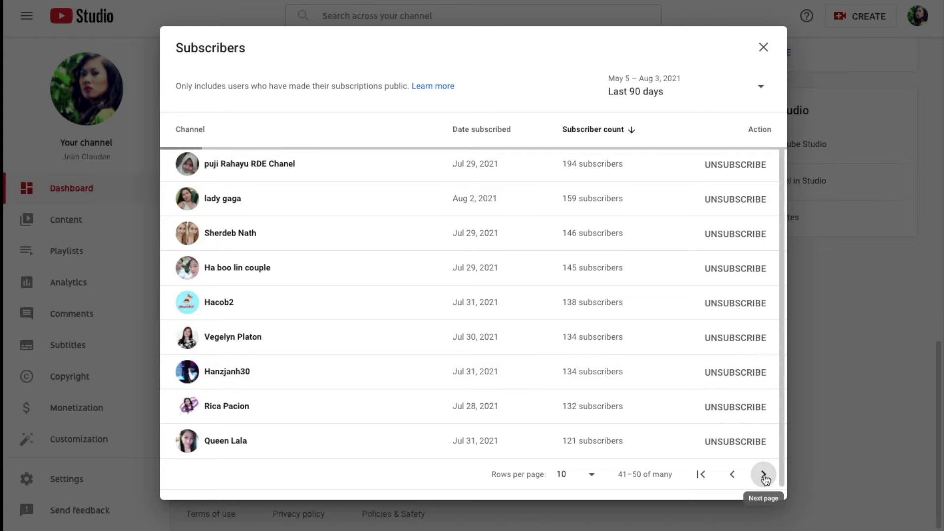
pyautogui.click(764, 474)
pyautogui.scroll(-1, 706, 421)
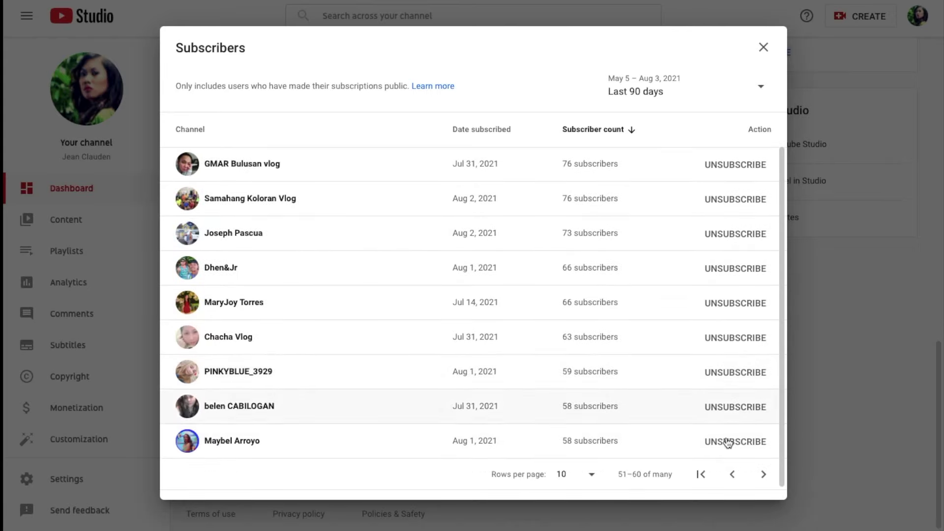
pyautogui.click(762, 475)
pyautogui.scroll(-1, 733, 416)
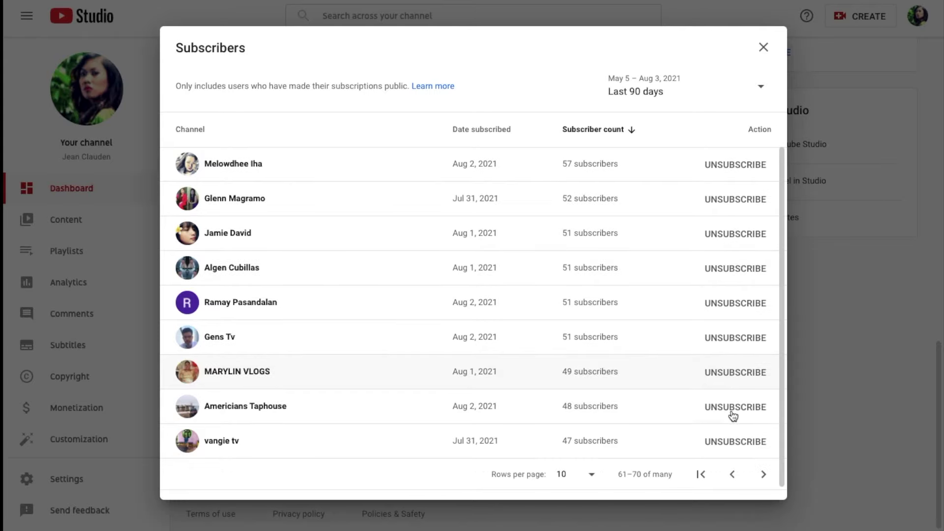
pyautogui.click(763, 475)
pyautogui.scroll(-1, 746, 420)
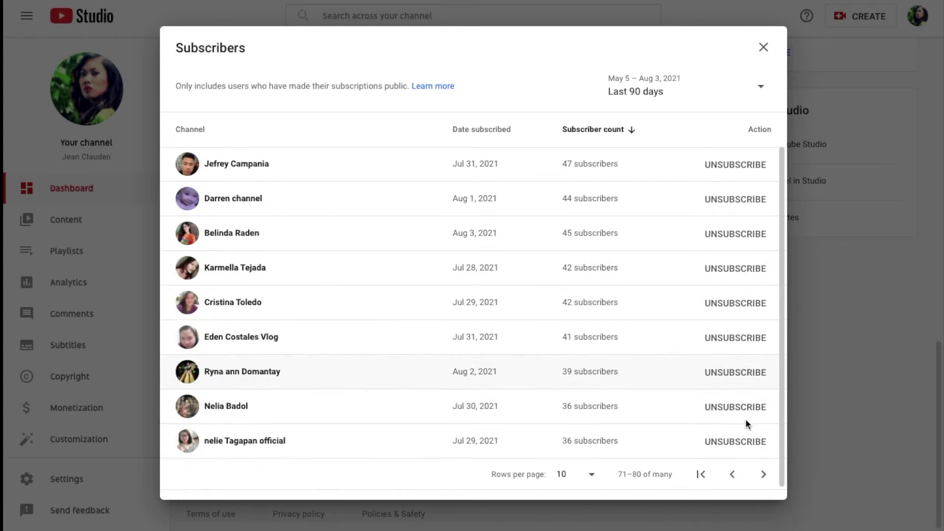
pyautogui.click(764, 475)
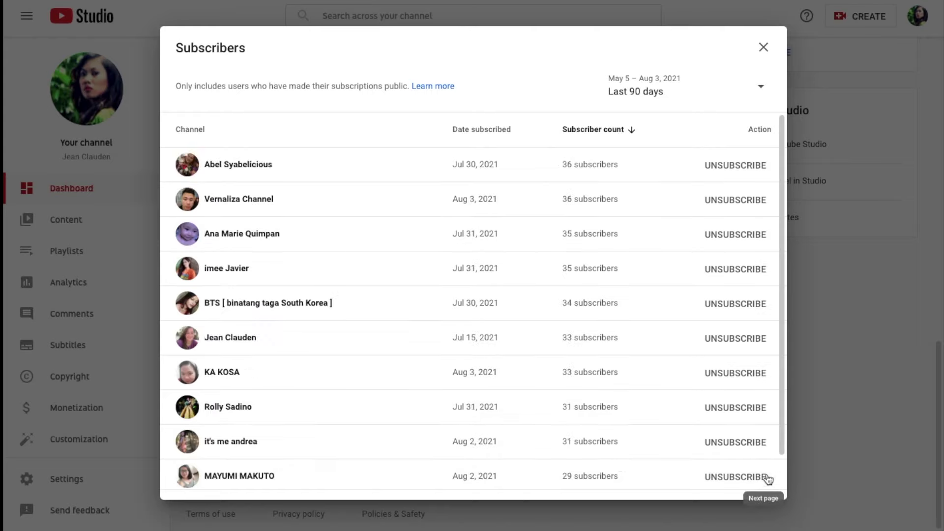
pyautogui.scroll(-1, 728, 401)
pyautogui.click(765, 476)
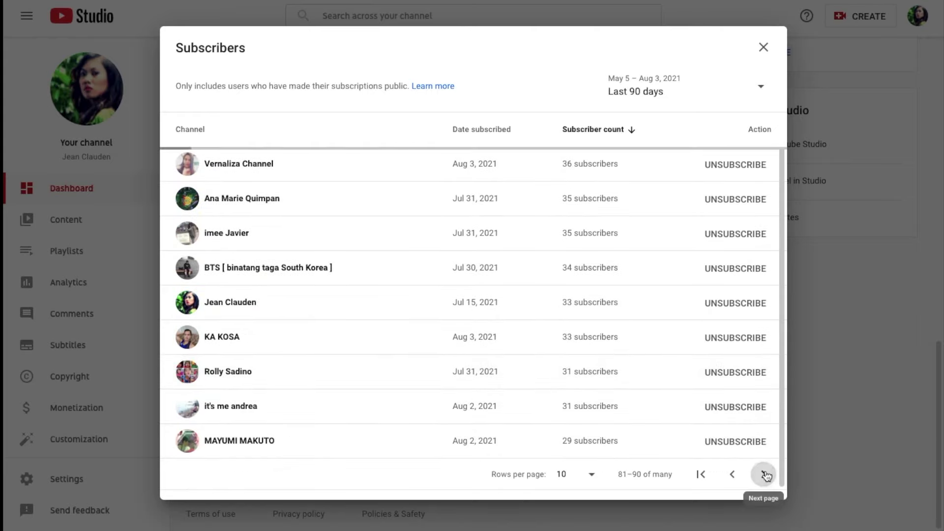
pyautogui.scroll(-1, 716, 384)
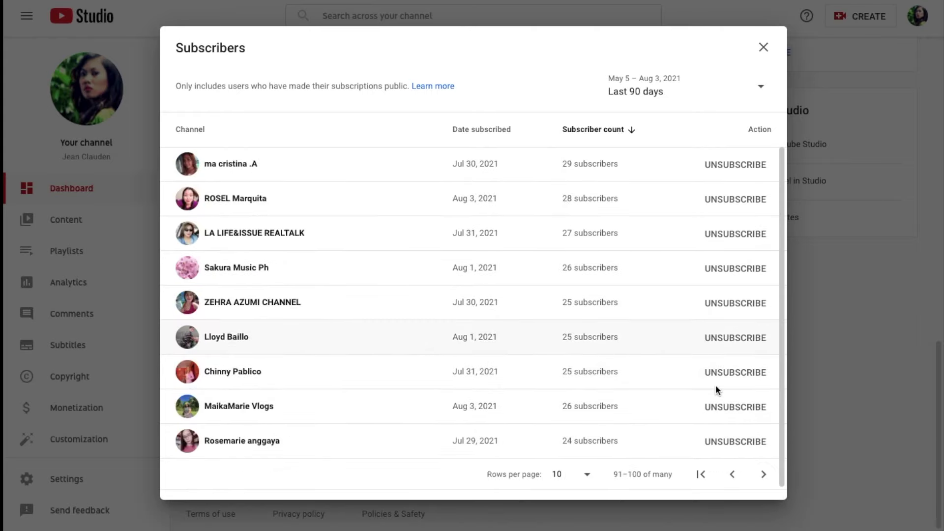
pyautogui.click(764, 474)
pyautogui.scroll(-1, 708, 402)
pyautogui.click(763, 476)
pyautogui.scroll(-1, 722, 378)
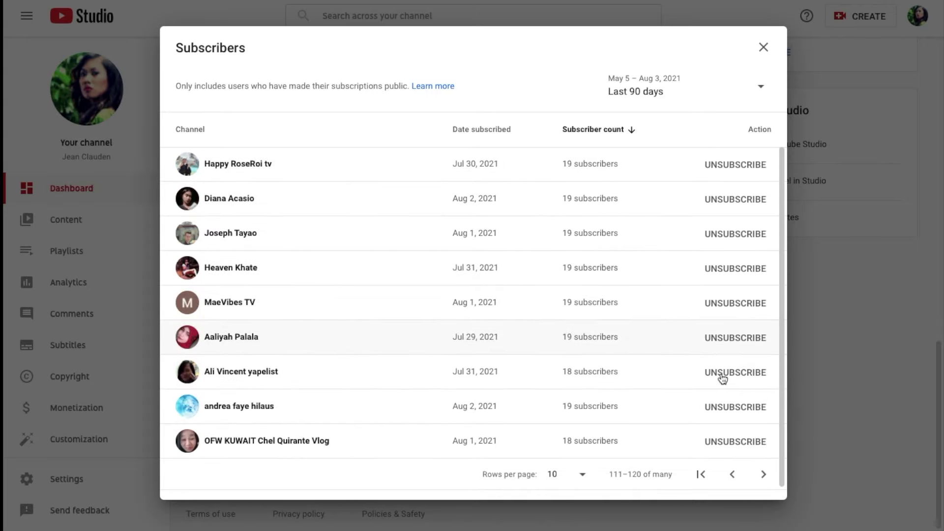
pyautogui.click(764, 475)
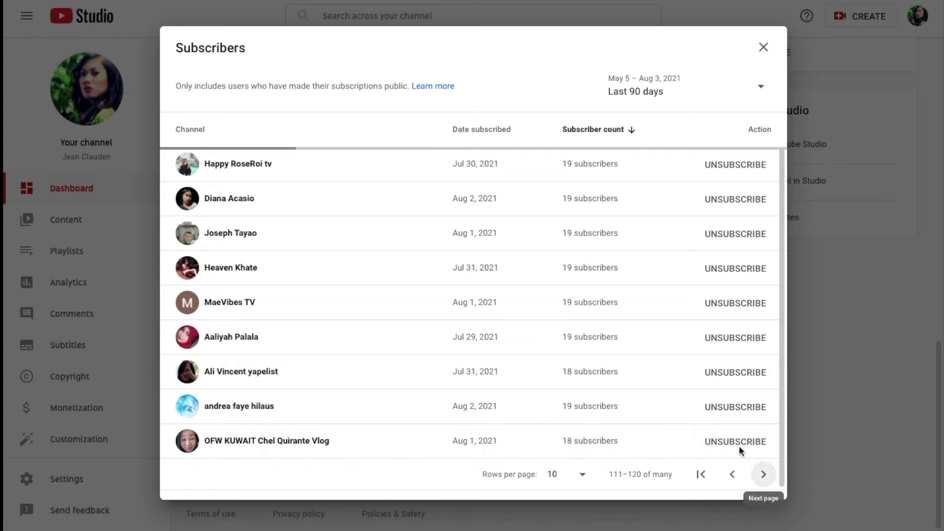
pyautogui.scroll(-1, 730, 435)
pyautogui.click(765, 475)
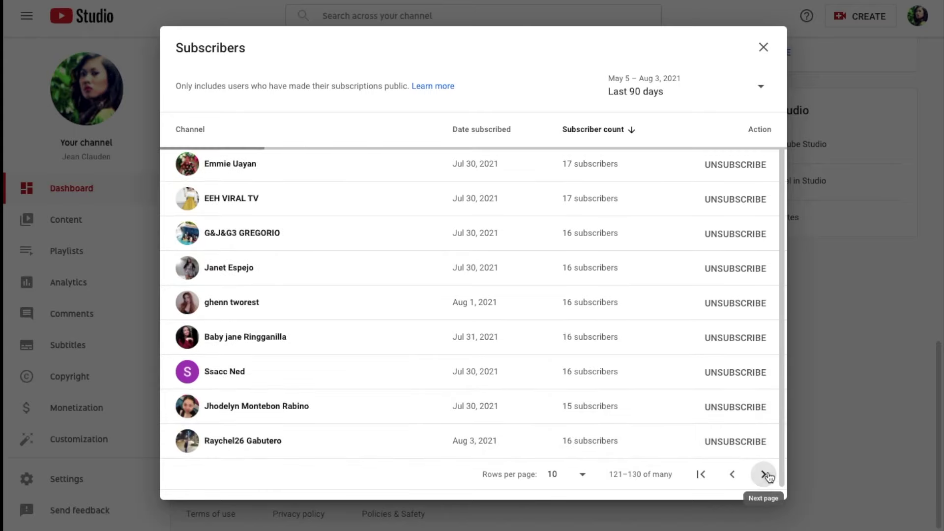
pyautogui.scroll(-1, 726, 401)
pyautogui.click(765, 474)
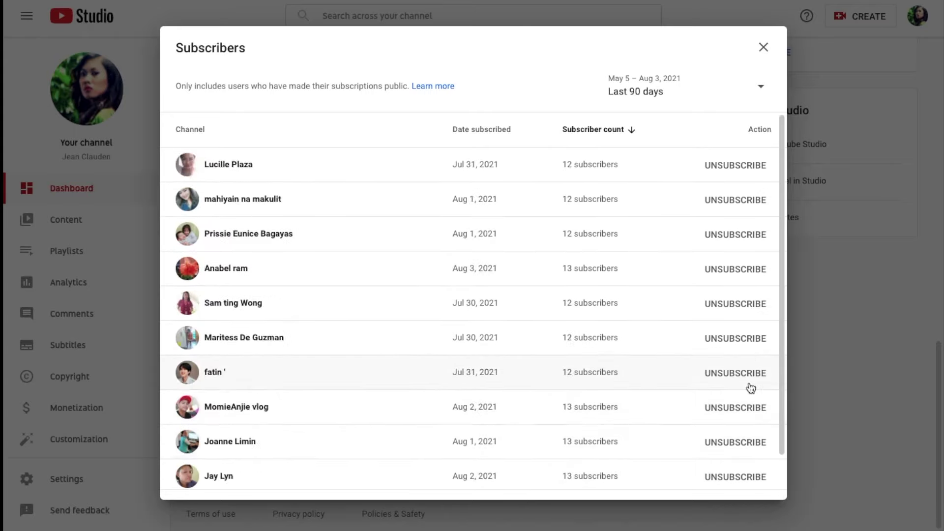
pyautogui.scroll(-1, 750, 386)
pyautogui.click(765, 475)
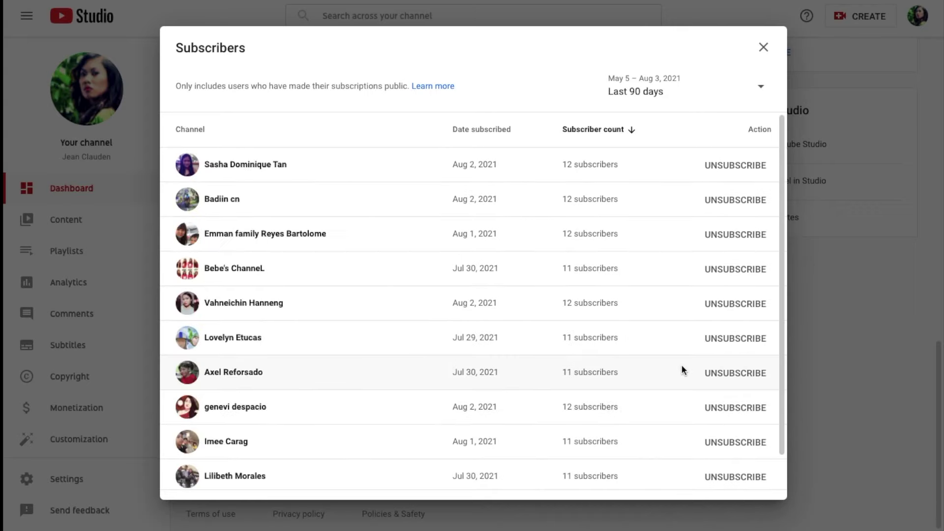
pyautogui.scroll(-1, 682, 364)
pyautogui.click(764, 475)
pyautogui.scroll(-1, 752, 433)
pyautogui.click(762, 476)
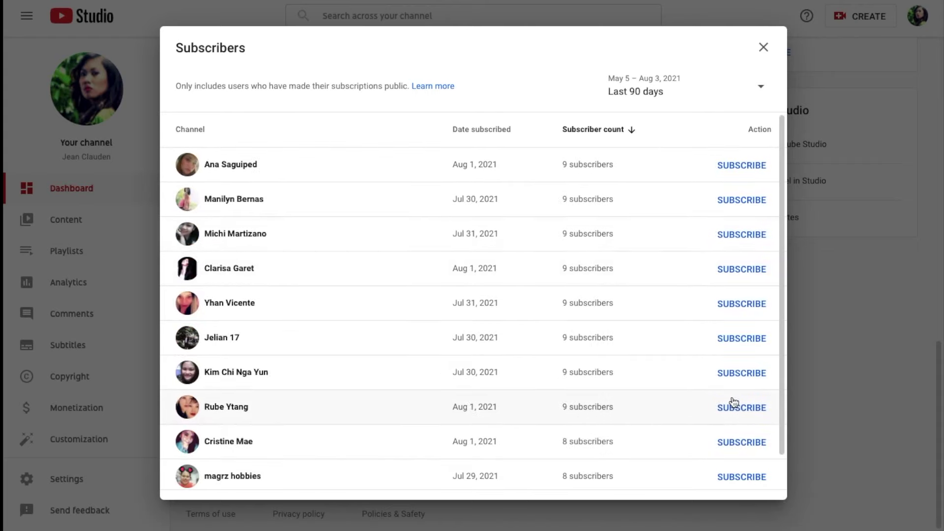
# Subscribe to all ten channels listed on the page of subscribers 171–180
pyautogui.click(735, 171)
pyautogui.click(738, 201)
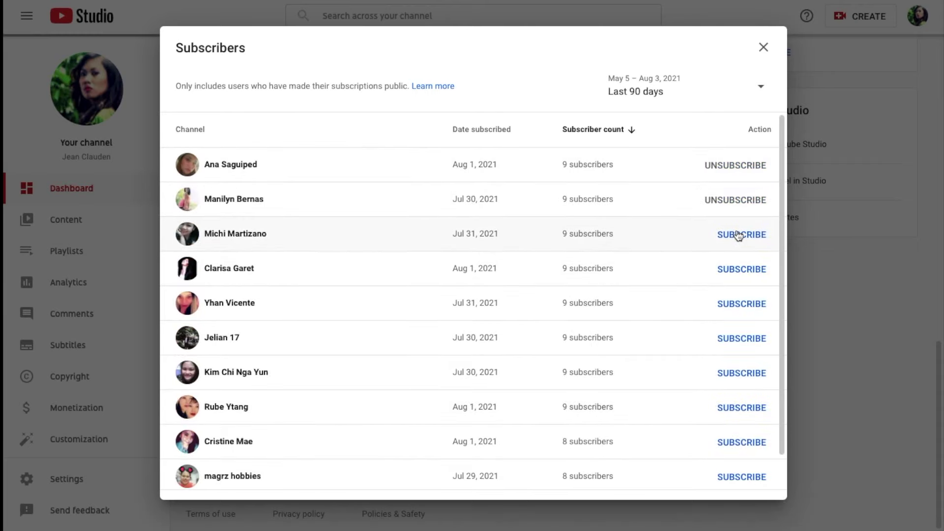
pyautogui.click(735, 274)
pyautogui.click(735, 305)
pyautogui.click(738, 340)
pyautogui.click(734, 372)
pyautogui.click(737, 413)
pyautogui.click(741, 448)
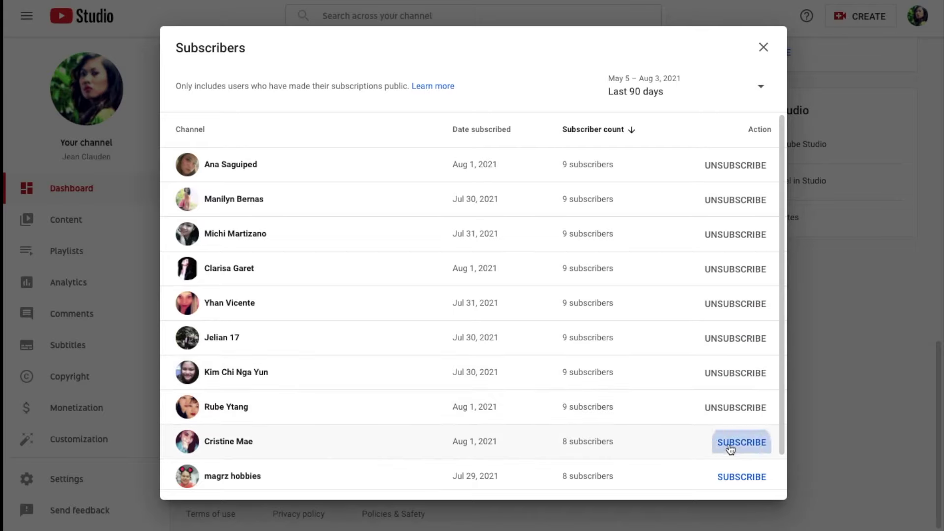
pyautogui.click(741, 475)
# Go to the page of subscribers 181–190 and subscribe to all ten channels listed there
pyautogui.scroll(-1, 738, 422)
pyautogui.click(766, 472)
pyautogui.click(743, 170)
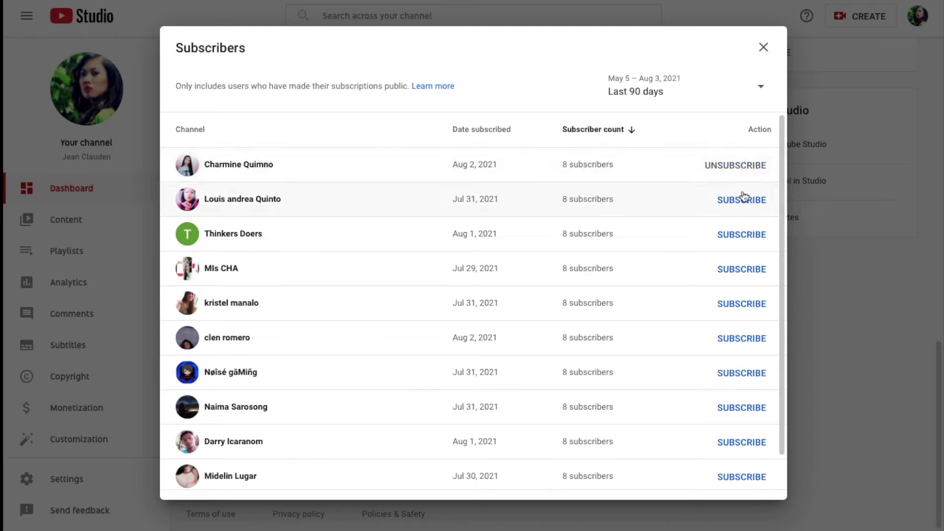
pyautogui.click(738, 234)
pyautogui.click(741, 269)
pyautogui.click(744, 304)
pyautogui.click(742, 337)
# Go to the page of subscribers 191–200 and subscribe to all ten channels listed there
pyautogui.scroll(-1, 750, 335)
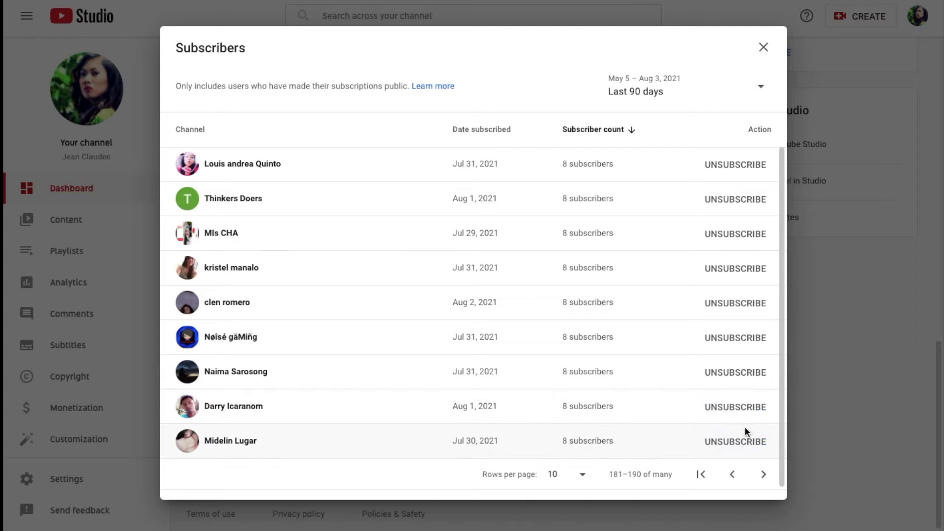
pyautogui.click(764, 475)
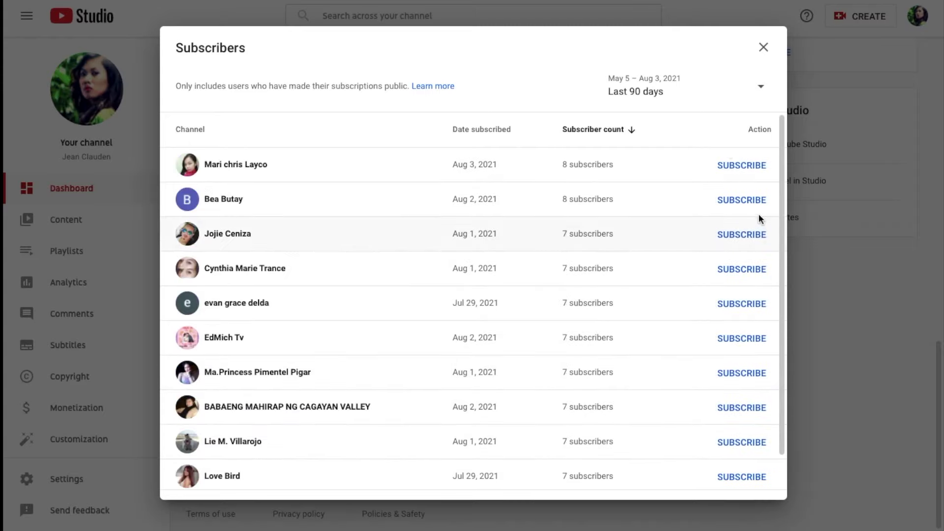
pyautogui.click(740, 234)
pyautogui.click(740, 270)
pyautogui.click(741, 304)
pyautogui.click(735, 336)
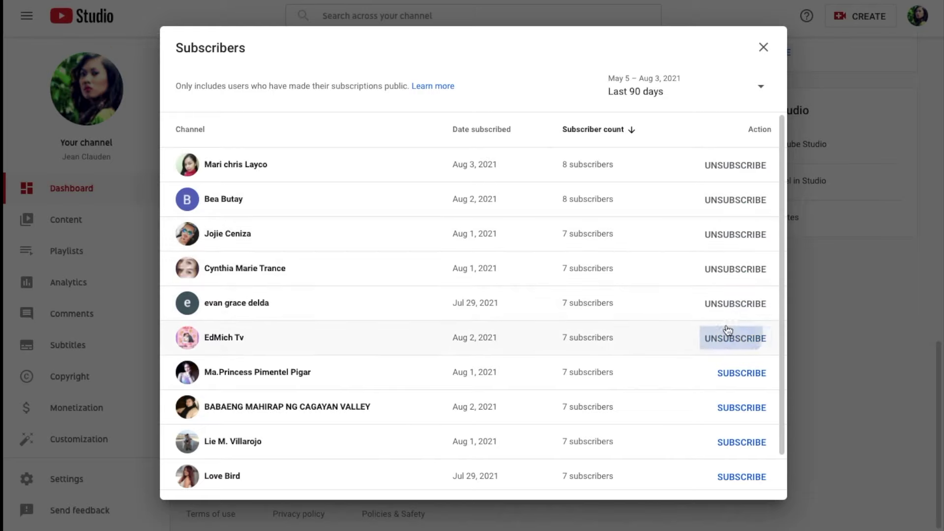
pyautogui.click(733, 374)
pyautogui.click(743, 414)
pyautogui.click(735, 445)
pyautogui.click(738, 477)
# Go to the page of subscribers 201–210 and subscribe to all ten channels listed there
pyautogui.scroll(-1, 740, 455)
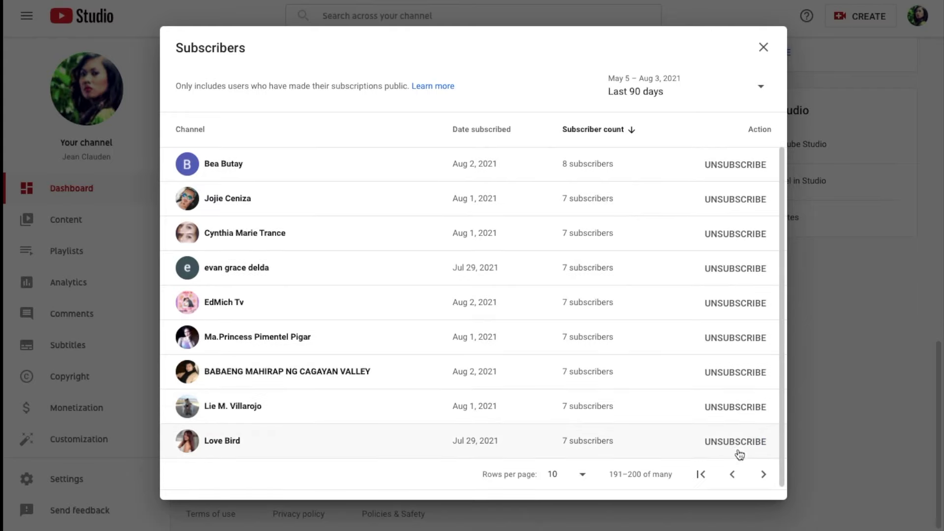
pyautogui.click(757, 473)
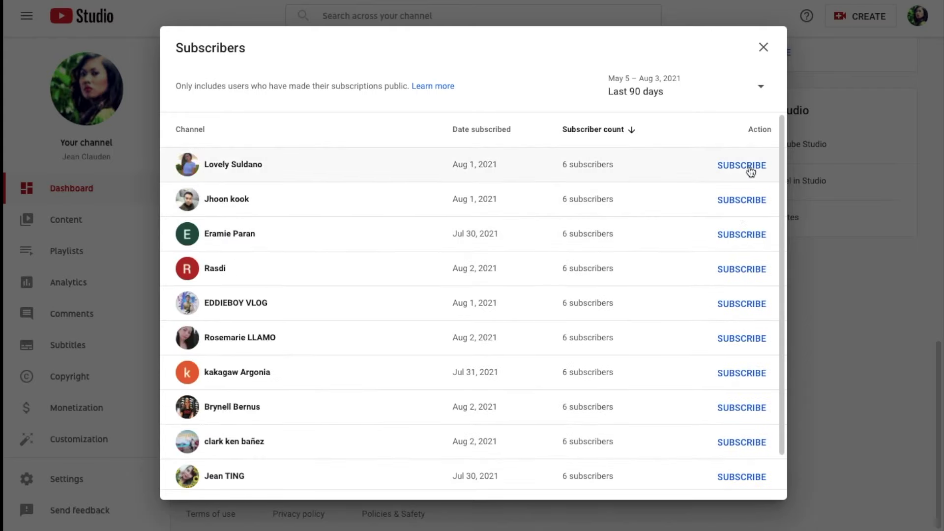
pyautogui.click(738, 203)
pyautogui.click(741, 270)
pyautogui.click(739, 304)
pyautogui.click(739, 339)
pyautogui.click(739, 370)
pyautogui.click(739, 412)
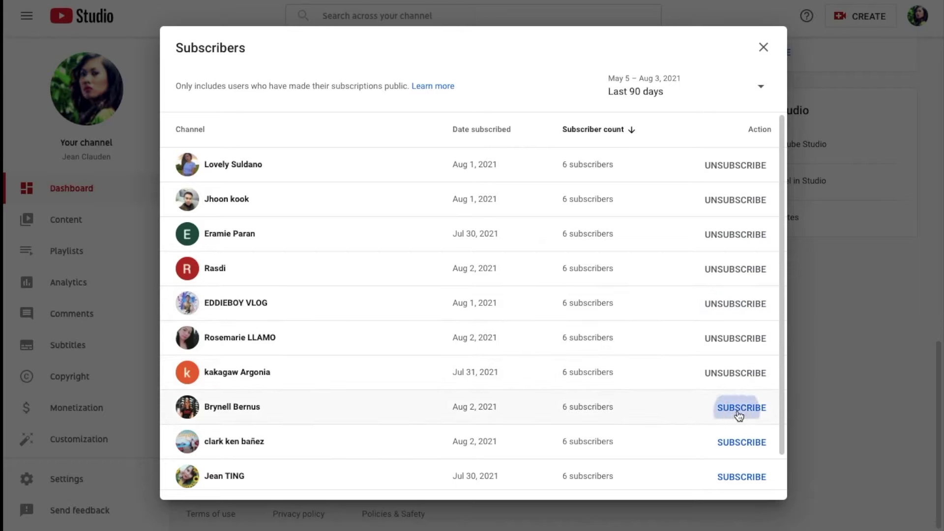
pyautogui.click(740, 440)
pyautogui.click(744, 477)
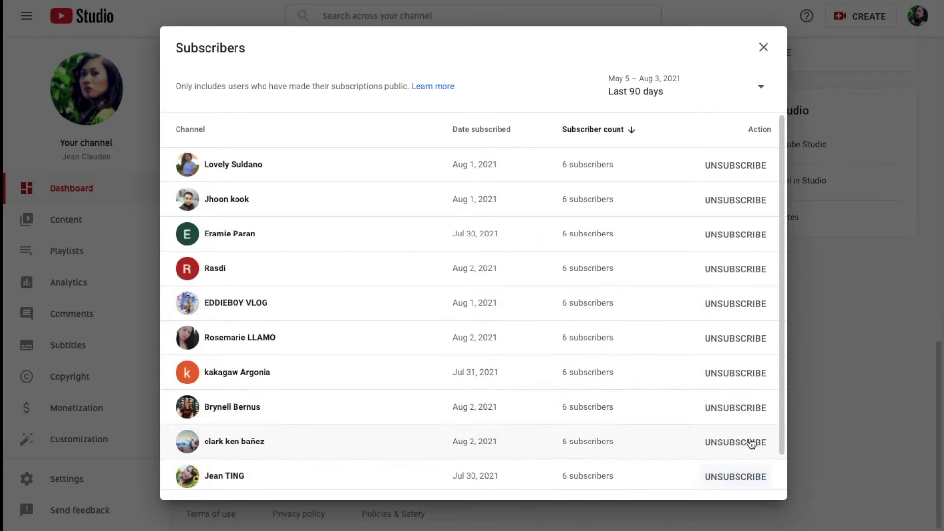
# Go to the page of subscribers 211–220 and subscribe to all ten channels listed there
pyautogui.scroll(-1, 752, 448)
pyautogui.click(764, 476)
pyautogui.click(738, 167)
pyautogui.click(736, 241)
pyautogui.click(738, 268)
pyautogui.click(739, 302)
pyautogui.click(740, 337)
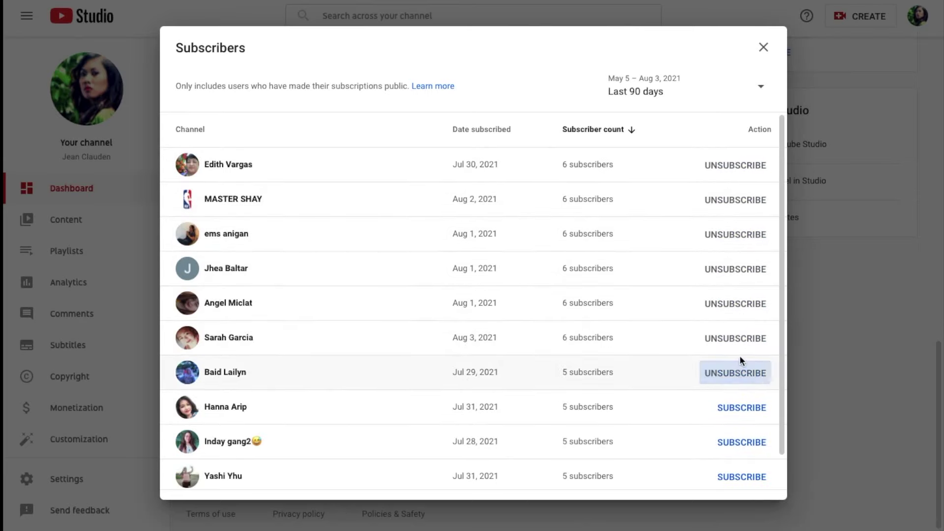
pyautogui.click(733, 408)
pyautogui.click(742, 442)
pyautogui.click(737, 476)
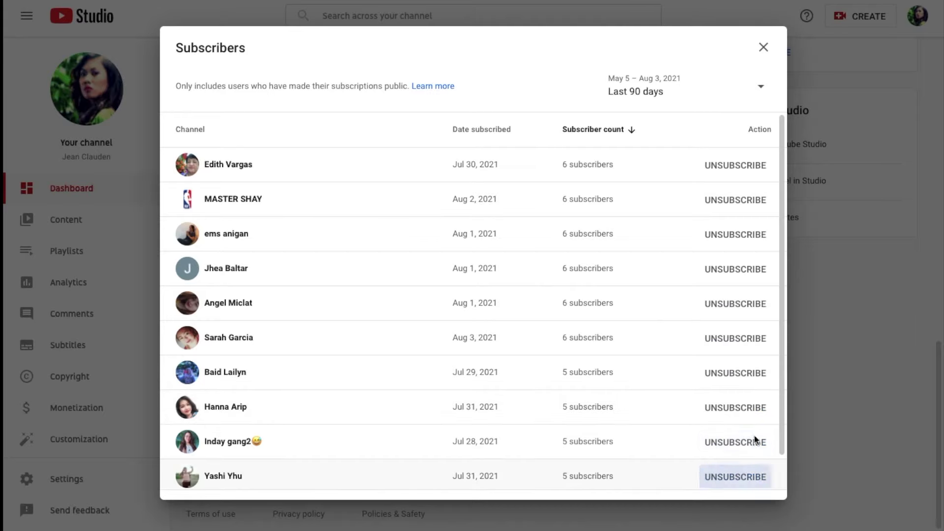
# Go to the page of subscribers 221–230 and subscribe to all ten channels listed there
pyautogui.scroll(-1, 752, 453)
pyautogui.click(762, 475)
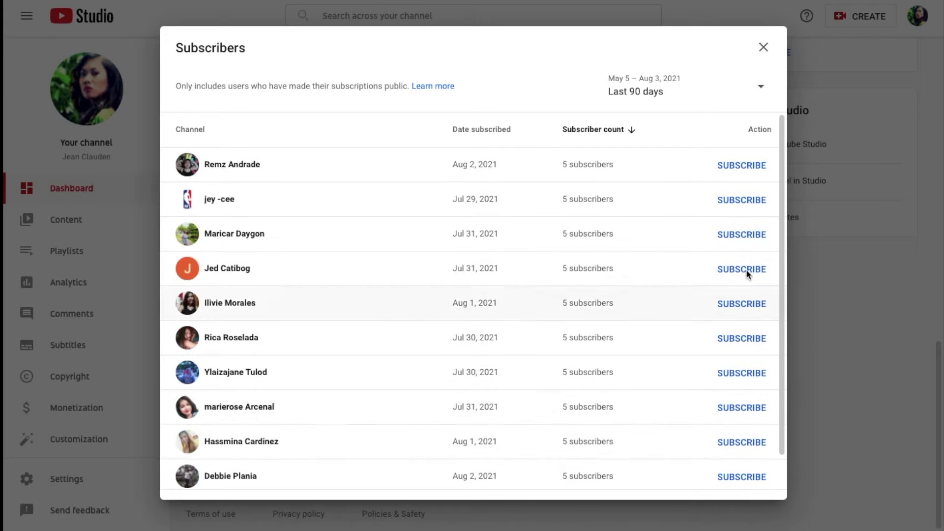
pyautogui.click(744, 167)
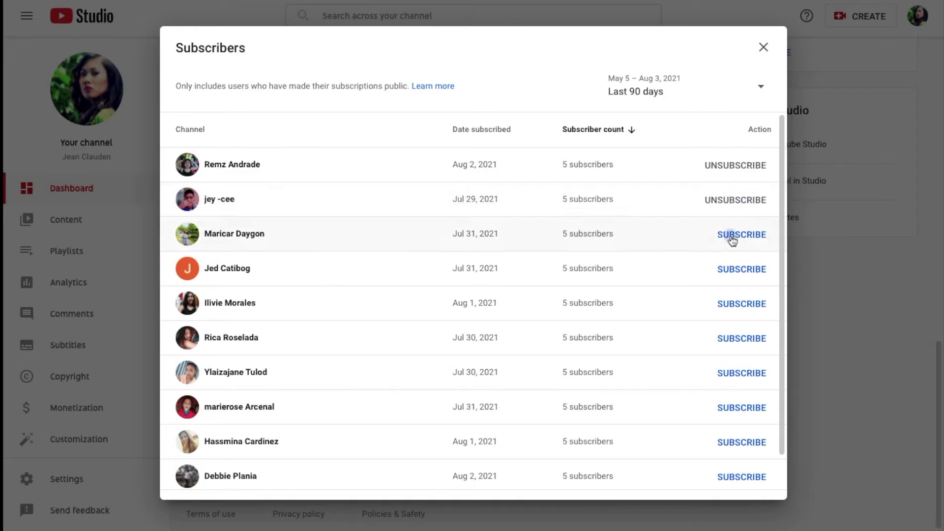
pyautogui.click(740, 277)
pyautogui.click(738, 302)
pyautogui.click(744, 375)
pyautogui.click(742, 408)
pyautogui.click(739, 442)
pyautogui.click(740, 474)
# Go to the page of subscribers 231–240 and subscribe to the first nine channels listed there
pyautogui.scroll(-1, 741, 453)
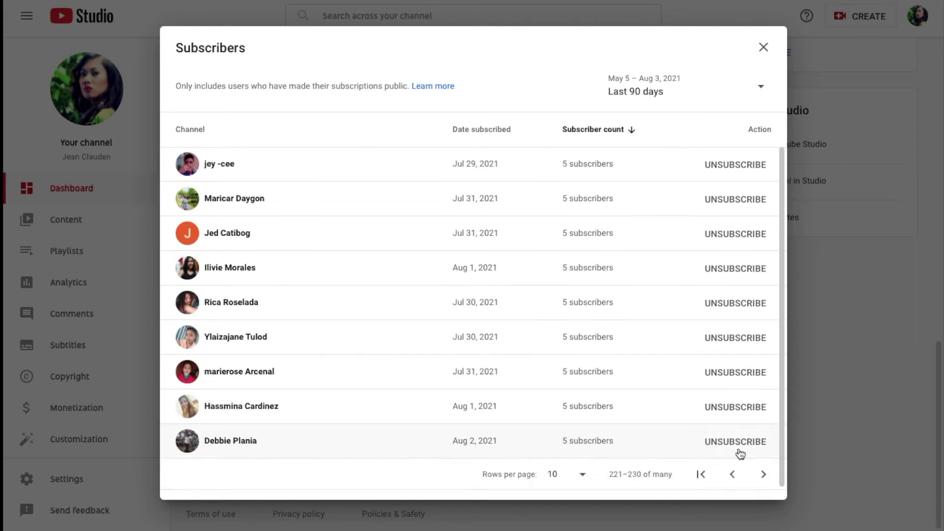
pyautogui.click(766, 475)
pyautogui.click(753, 164)
pyautogui.click(742, 210)
pyautogui.click(743, 237)
pyautogui.click(742, 272)
pyautogui.click(743, 306)
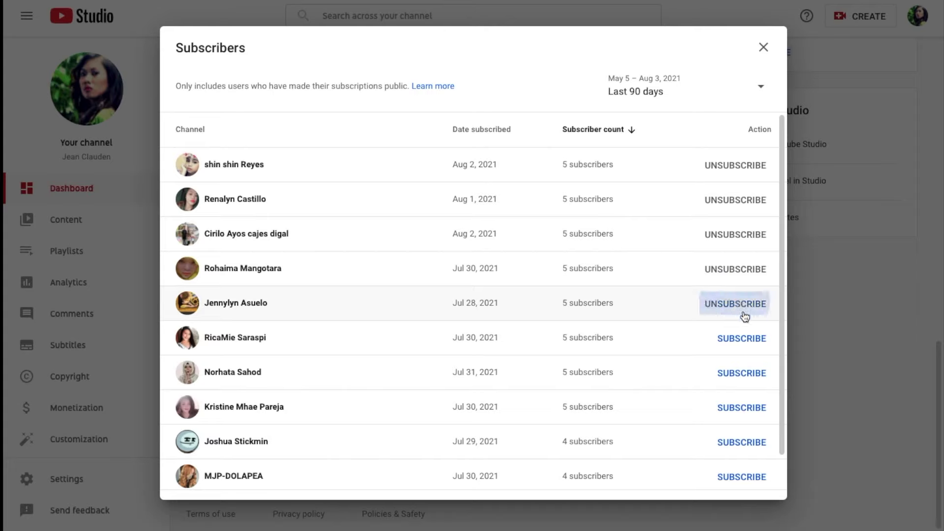
pyautogui.click(745, 339)
pyautogui.scroll(-1, 747, 330)
pyautogui.click(742, 340)
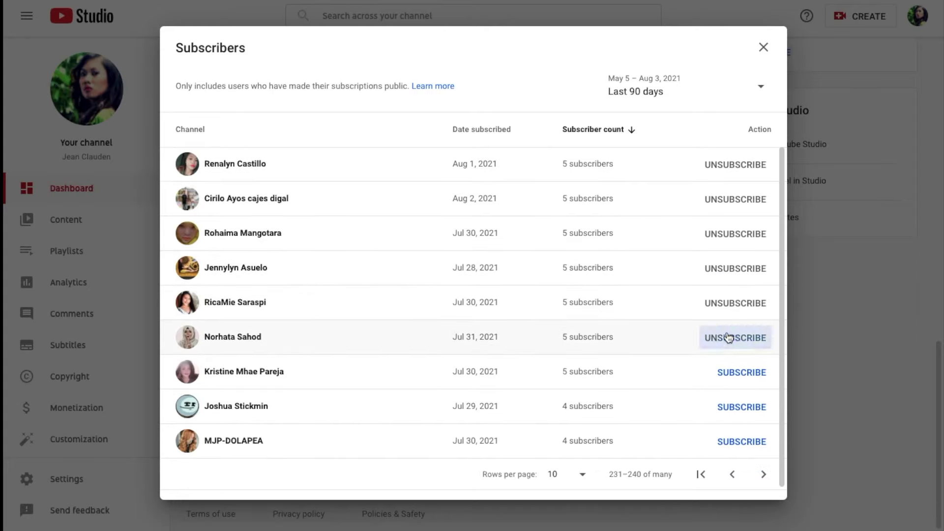
pyautogui.click(731, 376)
pyautogui.click(729, 404)
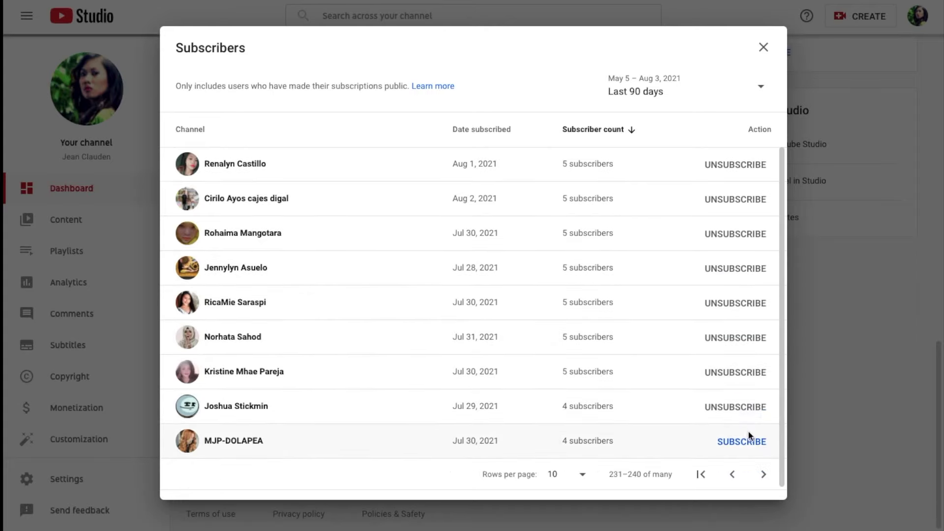
# Go to the page of subscribers 241–250 and subscribe to all ten channels listed there
pyautogui.click(764, 473)
pyautogui.click(743, 166)
pyautogui.click(742, 203)
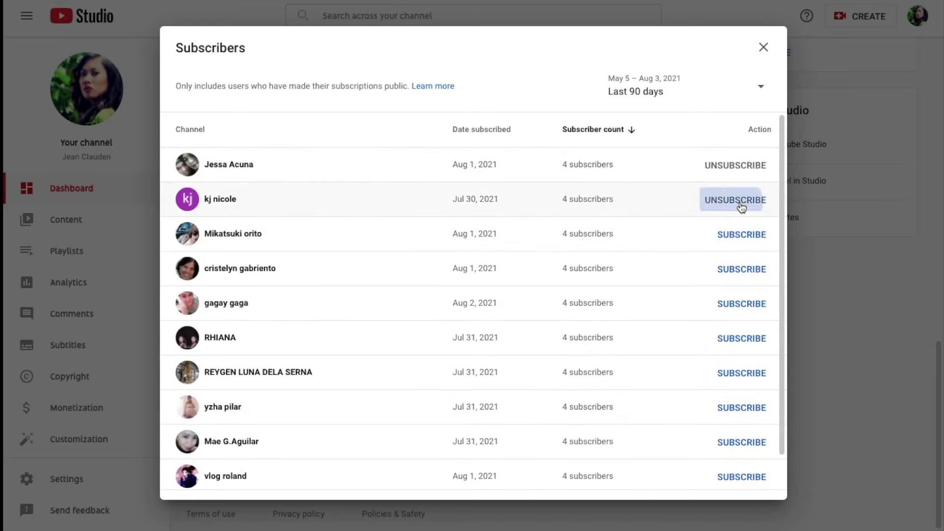
pyautogui.click(742, 234)
pyautogui.click(739, 269)
pyautogui.click(738, 301)
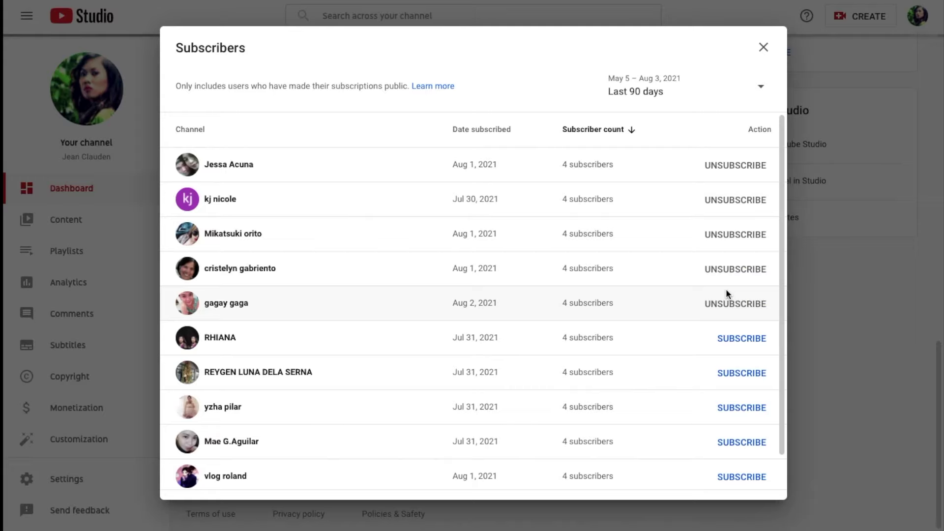
pyautogui.click(734, 340)
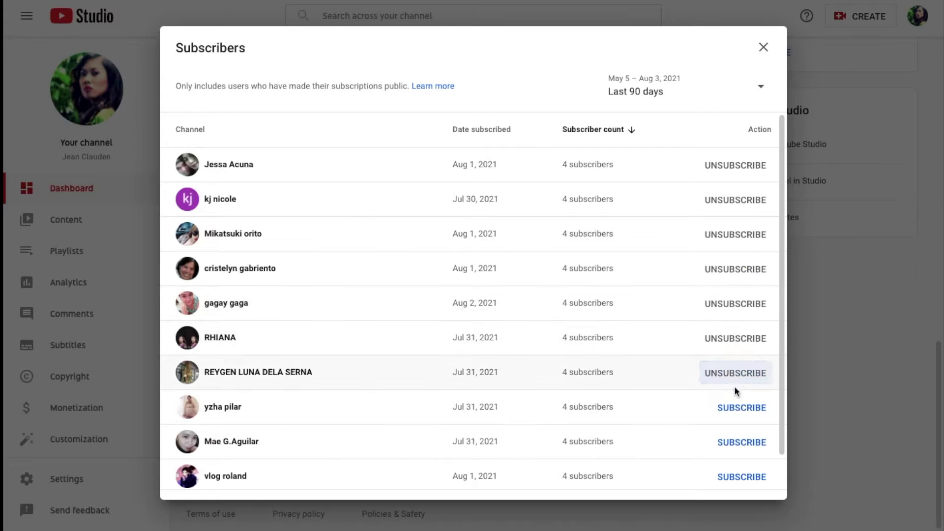
pyautogui.click(736, 410)
pyautogui.click(736, 443)
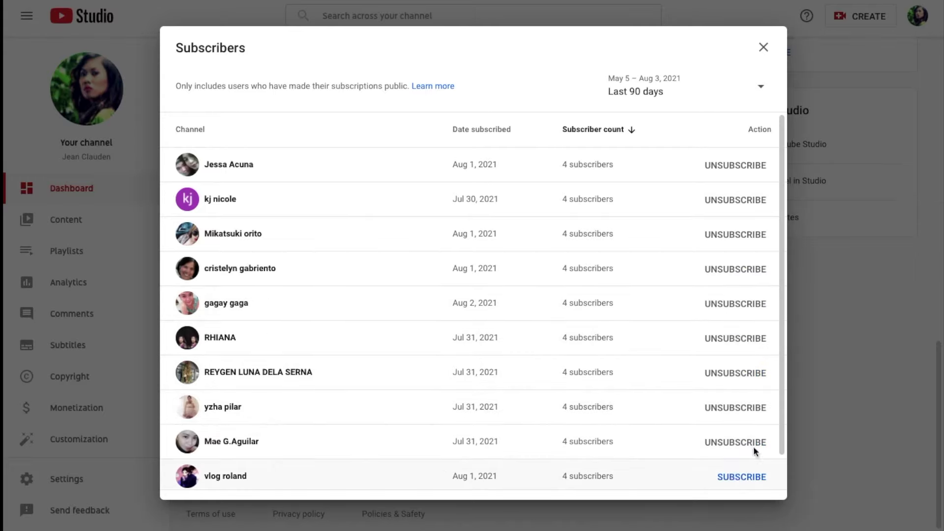
pyautogui.click(742, 477)
pyautogui.scroll(-1, 755, 457)
# Go to the page of subscribers 251–260 and subscribe to all ten channels listed there
pyautogui.click(764, 475)
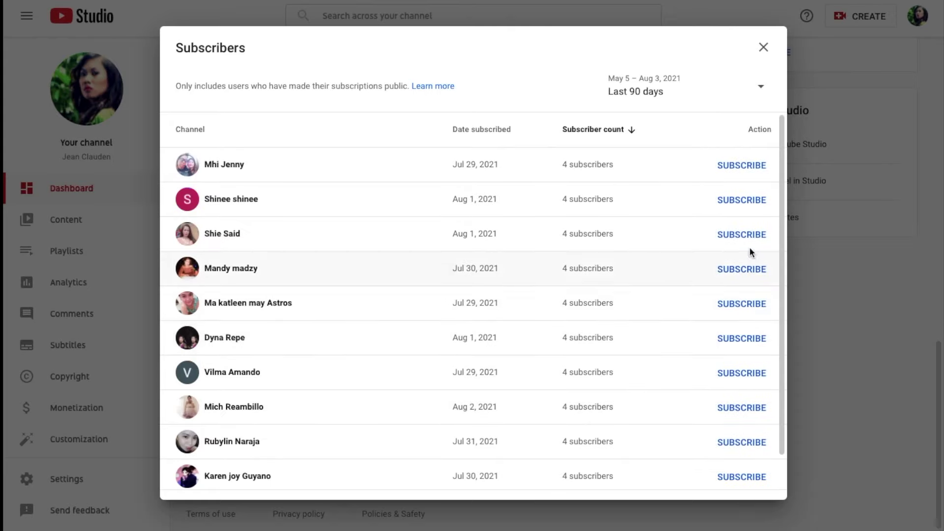
pyautogui.click(735, 234)
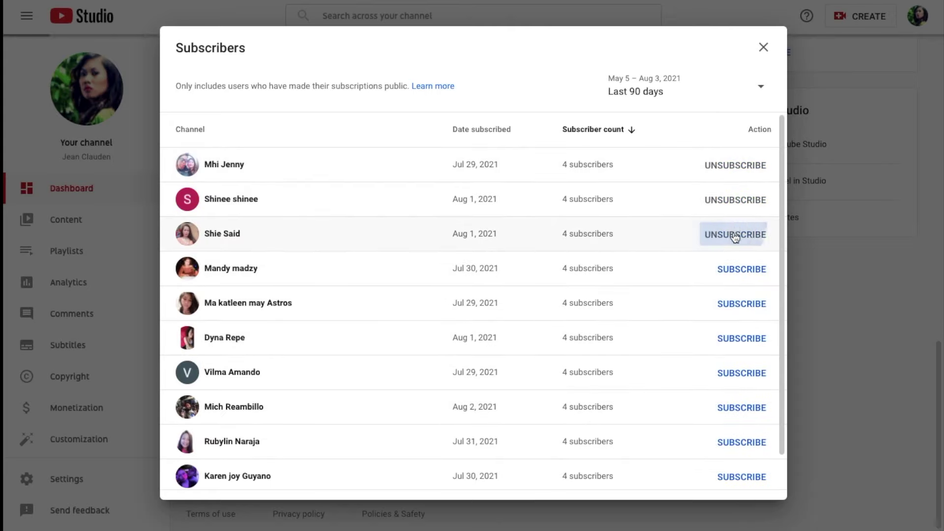
pyautogui.click(736, 269)
pyautogui.click(749, 350)
pyautogui.click(740, 373)
pyautogui.click(743, 407)
pyautogui.click(750, 443)
pyautogui.click(743, 478)
pyautogui.scroll(-1, 756, 458)
# Go to the page of subscribers 261–270 and subscribe to all ten channels listed there
pyautogui.click(761, 476)
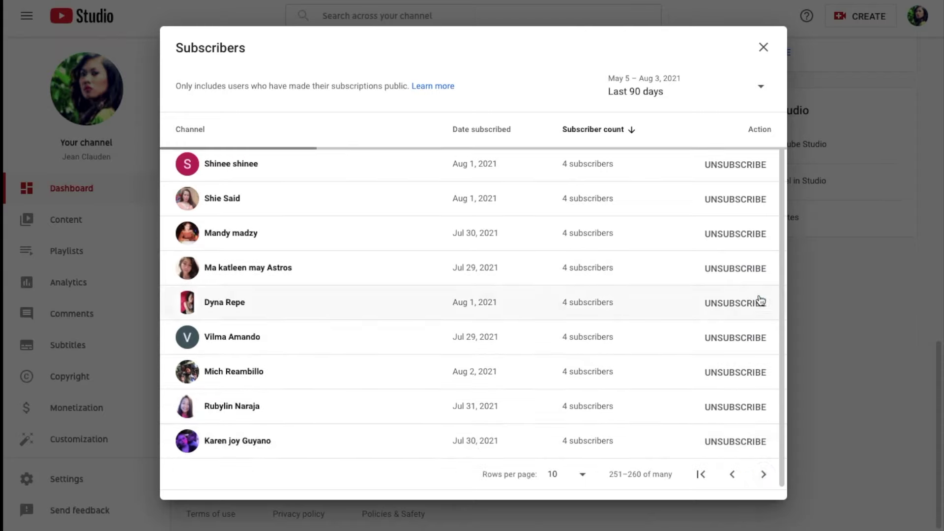
pyautogui.click(744, 199)
pyautogui.click(744, 235)
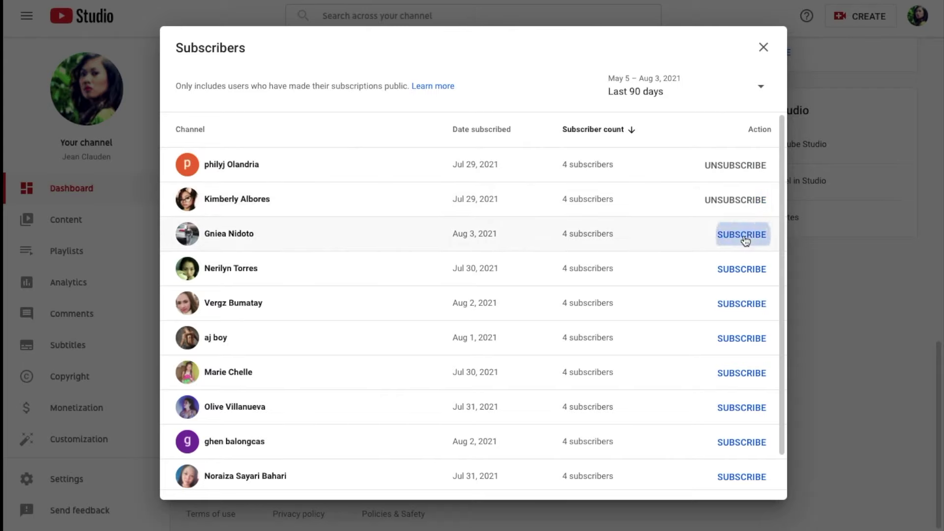
pyautogui.click(745, 269)
pyautogui.click(746, 302)
pyautogui.click(744, 339)
pyautogui.click(742, 408)
pyautogui.click(742, 442)
pyautogui.click(742, 476)
pyautogui.scroll(-1, 744, 432)
# Go to the page of subscribers 271–280 and subscribe to all ten channels listed there
pyautogui.click(762, 476)
pyautogui.click(742, 165)
pyautogui.click(742, 200)
pyautogui.click(743, 235)
pyautogui.click(738, 305)
pyautogui.click(736, 339)
pyautogui.click(736, 377)
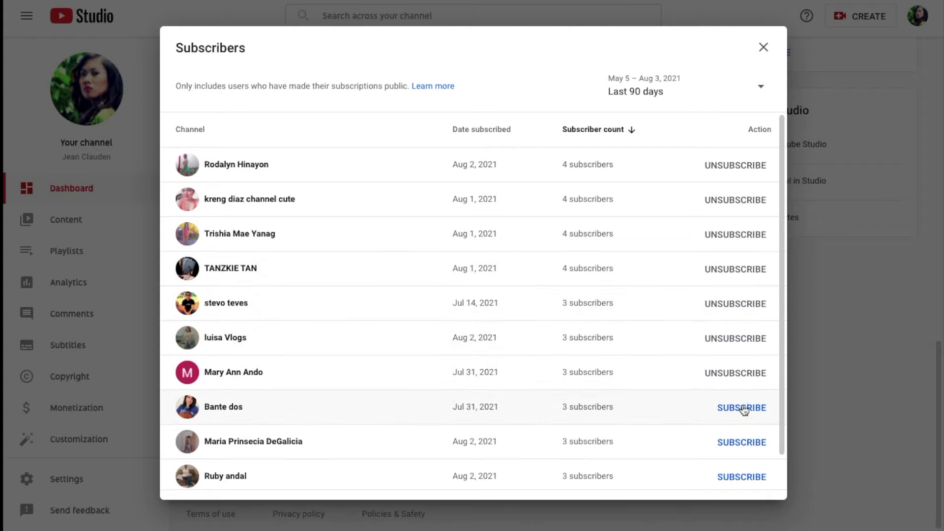
pyautogui.click(738, 477)
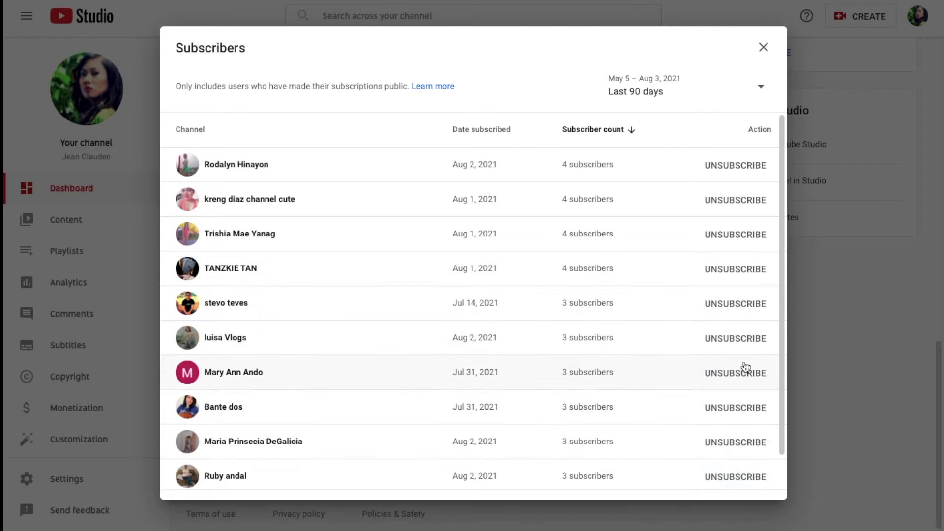
pyautogui.scroll(-1, 763, 425)
# Go to the page of subscribers 281–290 and subscribe to all ten channels listed there
pyautogui.click(764, 473)
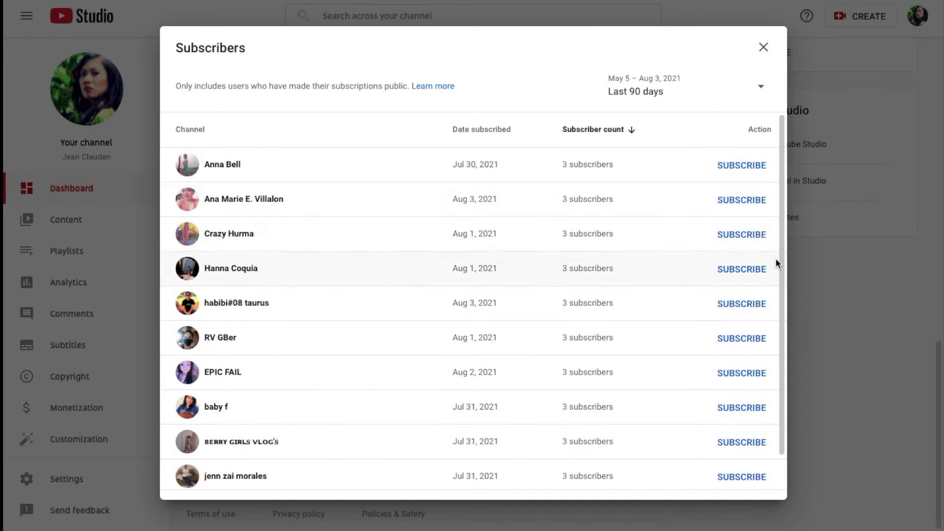
pyautogui.click(746, 170)
pyautogui.click(740, 200)
pyautogui.click(741, 234)
pyautogui.click(740, 269)
pyautogui.click(742, 303)
pyautogui.click(742, 339)
pyautogui.click(746, 370)
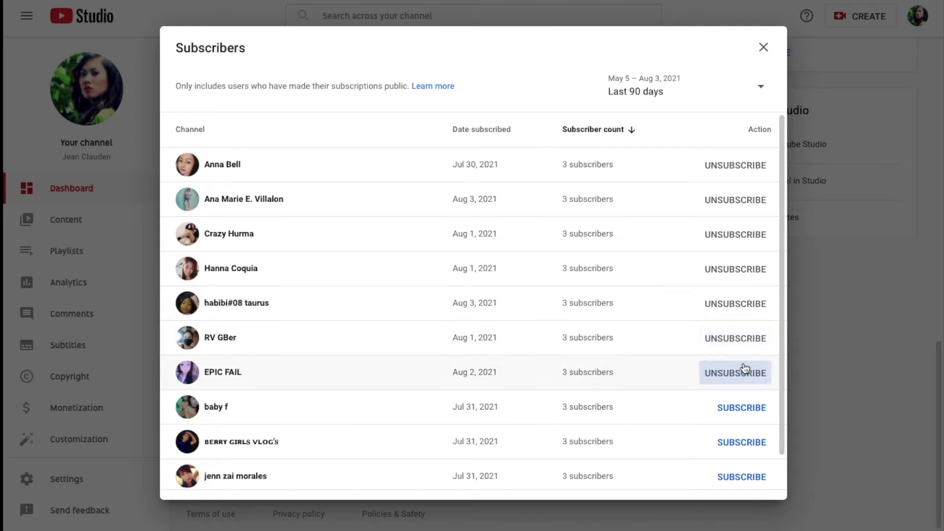
pyautogui.scroll(-1, 745, 446)
pyautogui.click(750, 445)
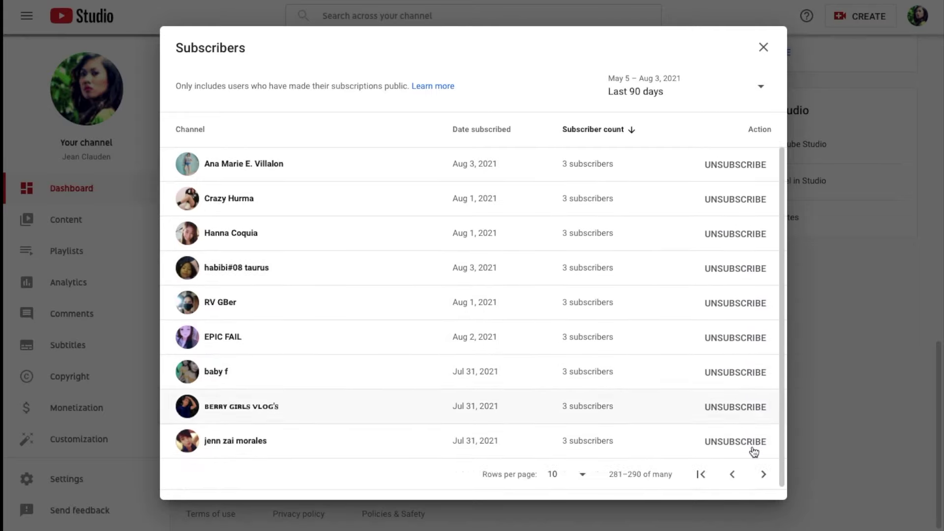
# Go to the page of subscribers 291–300 and subscribe to all ten channels listed there
pyautogui.click(764, 474)
pyautogui.click(754, 167)
pyautogui.click(749, 201)
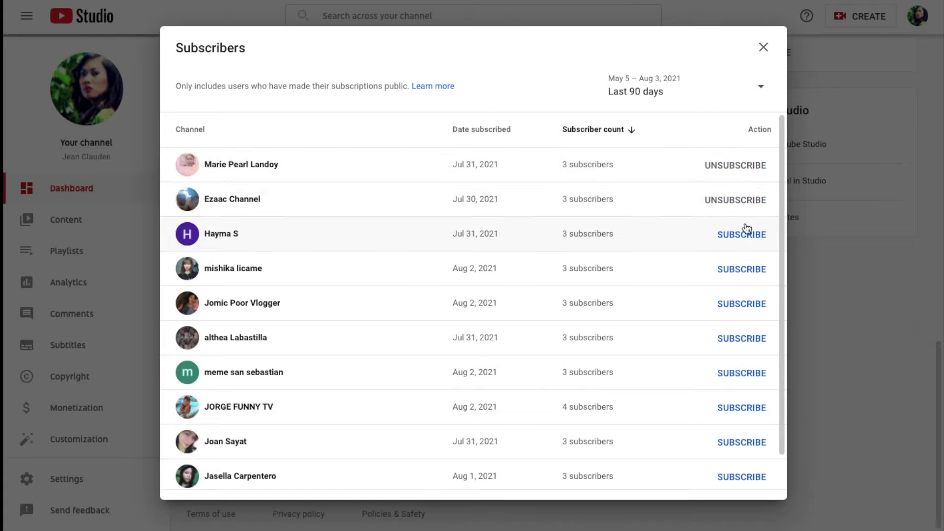
pyautogui.click(743, 269)
pyautogui.click(743, 304)
pyautogui.click(743, 339)
pyautogui.scroll(-1, 744, 411)
pyautogui.click(743, 411)
pyautogui.click(747, 445)
# Go to the page of subscribers 301–310 and subscribe to all ten channels listed there
pyautogui.click(760, 474)
pyautogui.click(744, 176)
pyautogui.click(746, 199)
pyautogui.click(746, 237)
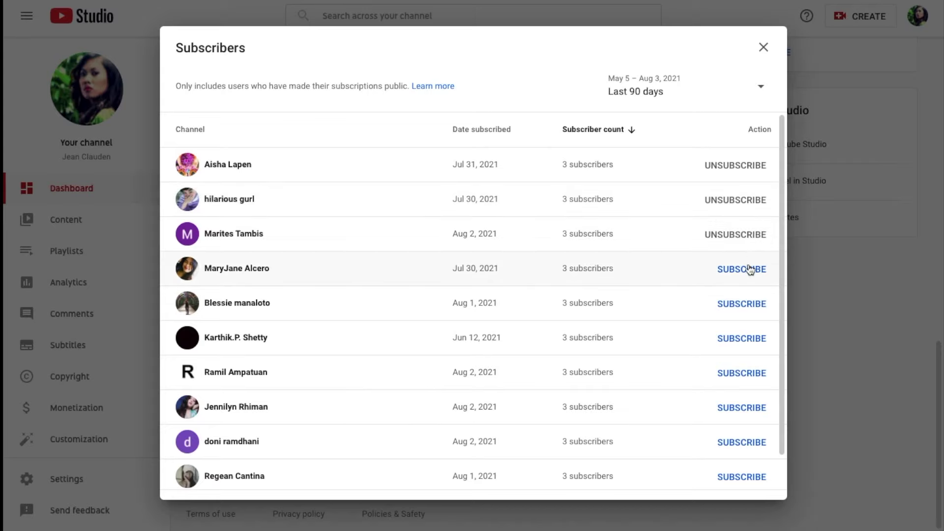
pyautogui.click(746, 269)
pyautogui.click(752, 304)
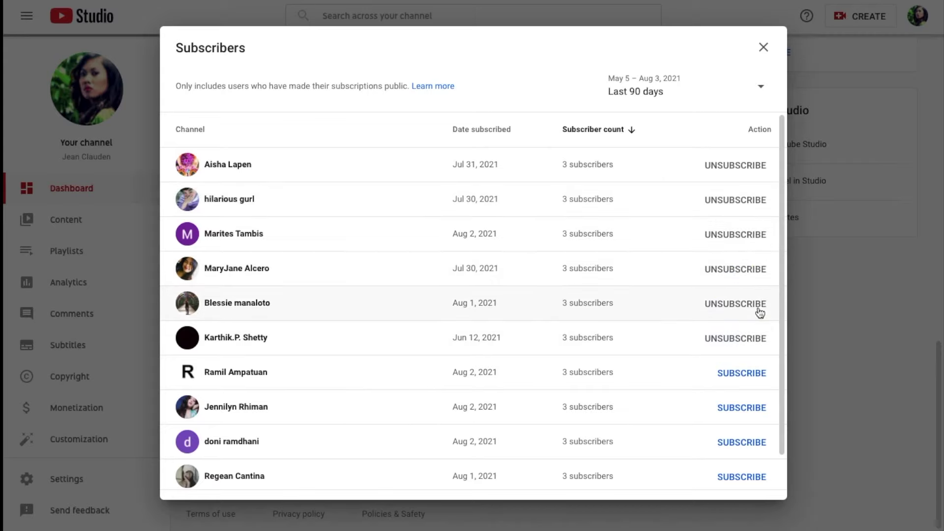
pyautogui.click(738, 374)
pyautogui.click(736, 408)
pyautogui.click(739, 443)
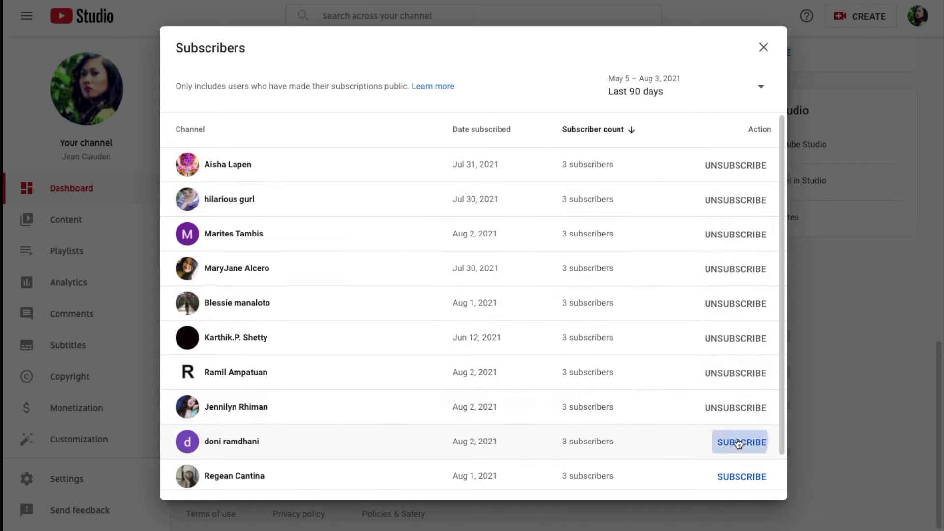
pyautogui.scroll(-1, 735, 431)
pyautogui.click(749, 440)
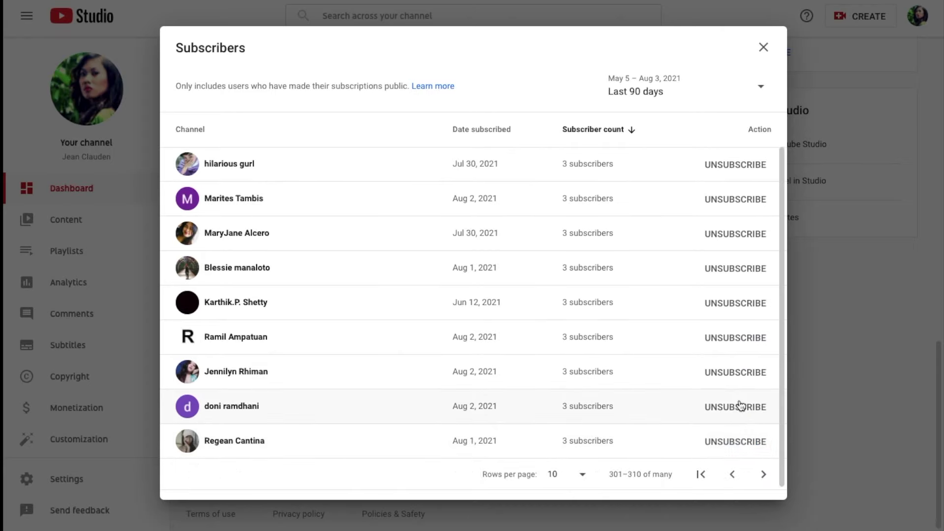
# Go to the page of subscribers 311–320 and subscribe to all ten channels listed there
pyautogui.click(764, 476)
pyautogui.click(751, 165)
pyautogui.click(743, 201)
pyautogui.click(744, 234)
pyautogui.click(745, 270)
pyautogui.click(743, 304)
pyautogui.click(748, 341)
pyautogui.click(745, 373)
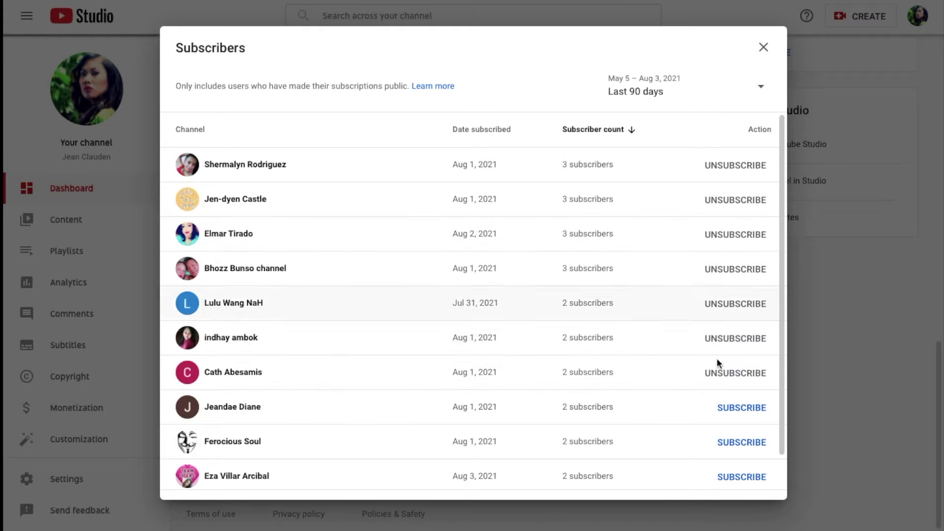
pyautogui.click(743, 442)
pyautogui.click(746, 476)
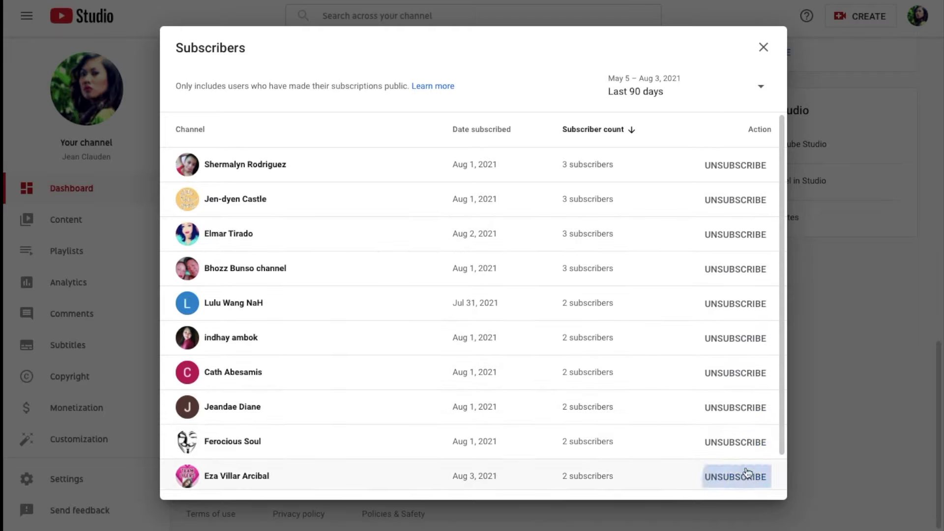
pyautogui.scroll(-1, 740, 457)
# Go to the page of subscribers 321–330 and subscribe to all ten channels listed there
pyautogui.click(763, 473)
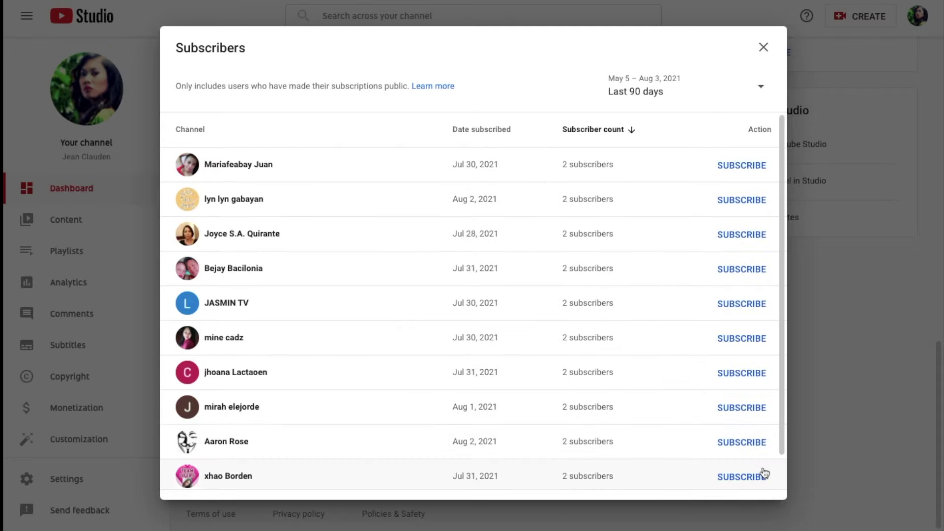
pyautogui.click(736, 198)
pyautogui.click(734, 234)
pyautogui.click(733, 268)
pyautogui.click(729, 304)
pyautogui.click(737, 338)
pyautogui.click(735, 373)
pyautogui.click(740, 407)
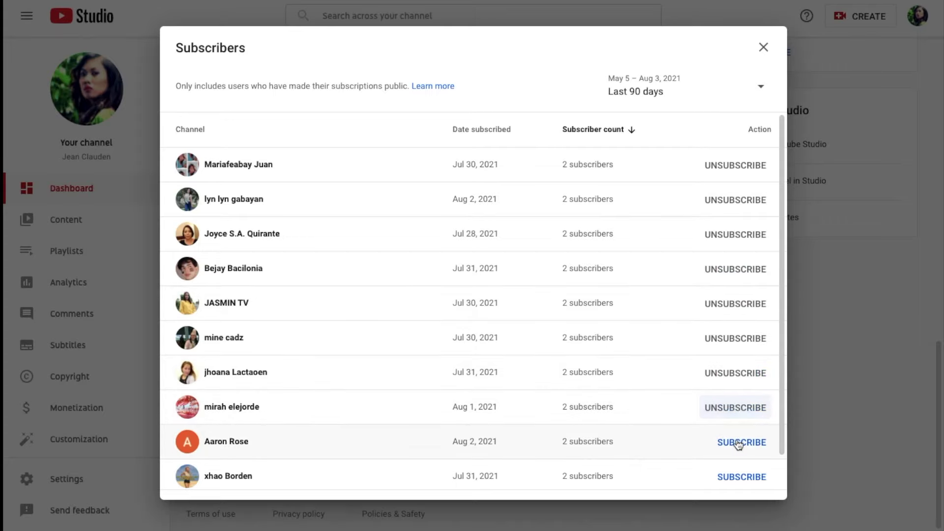
pyautogui.click(737, 441)
pyautogui.click(737, 476)
pyautogui.scroll(-1, 740, 450)
# Go to the page of subscribers 331–340 and subscribe to all ten channels listed there
pyautogui.click(764, 474)
pyautogui.click(746, 168)
pyautogui.click(738, 201)
pyautogui.click(737, 269)
pyautogui.click(738, 339)
pyautogui.click(738, 376)
pyautogui.click(738, 410)
pyautogui.click(745, 443)
pyautogui.scroll(-1, 750, 440)
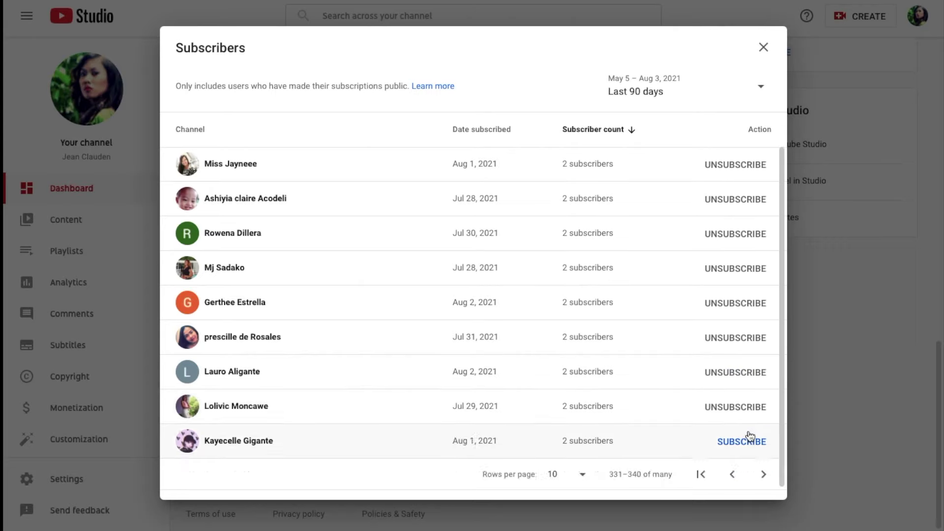
pyautogui.click(738, 442)
# Go to the page of subscribers 341–350 and subscribe to the nine channels there that are not yet subscribed to
pyautogui.click(764, 475)
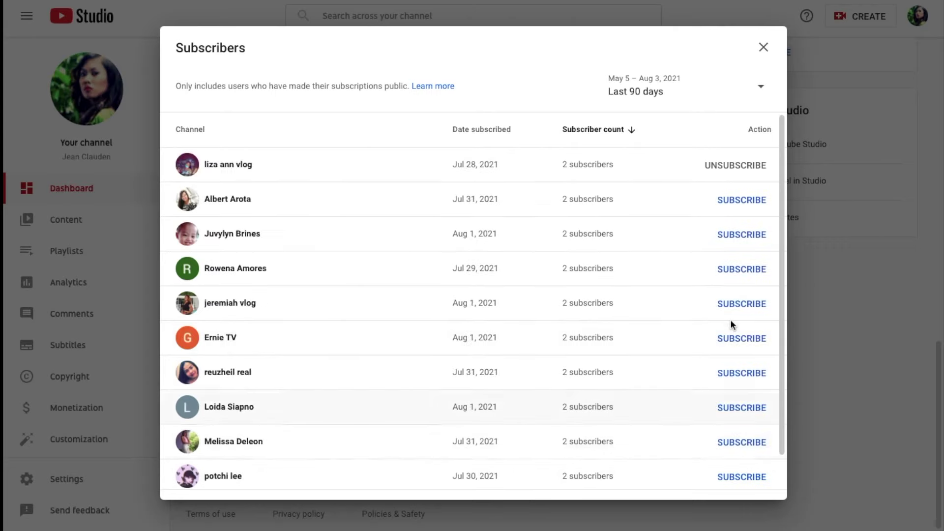
pyautogui.click(733, 201)
pyautogui.click(729, 235)
pyautogui.click(733, 268)
pyautogui.click(733, 373)
pyautogui.click(732, 409)
pyautogui.click(745, 443)
pyautogui.click(740, 476)
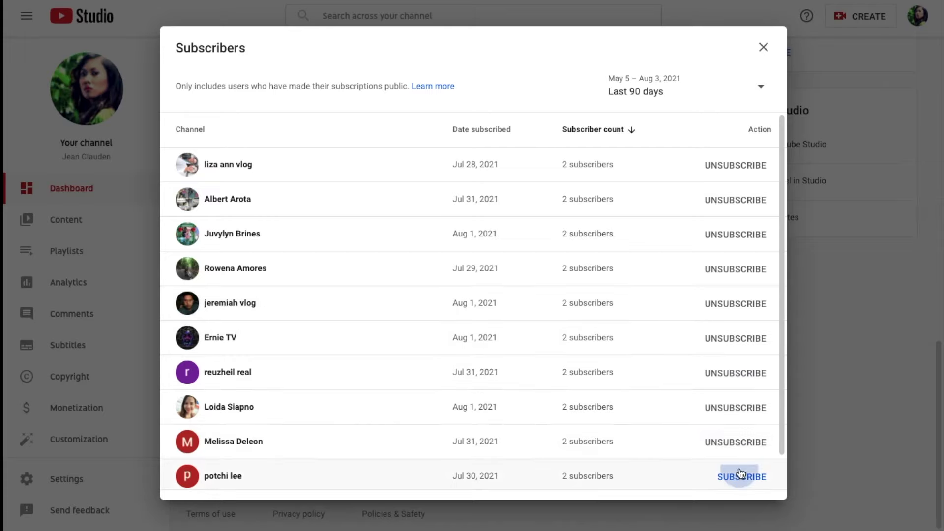
pyautogui.scroll(-1, 742, 476)
# Go to the page of subscribers 351–360 and subscribe to all ten channels listed there
pyautogui.click(764, 475)
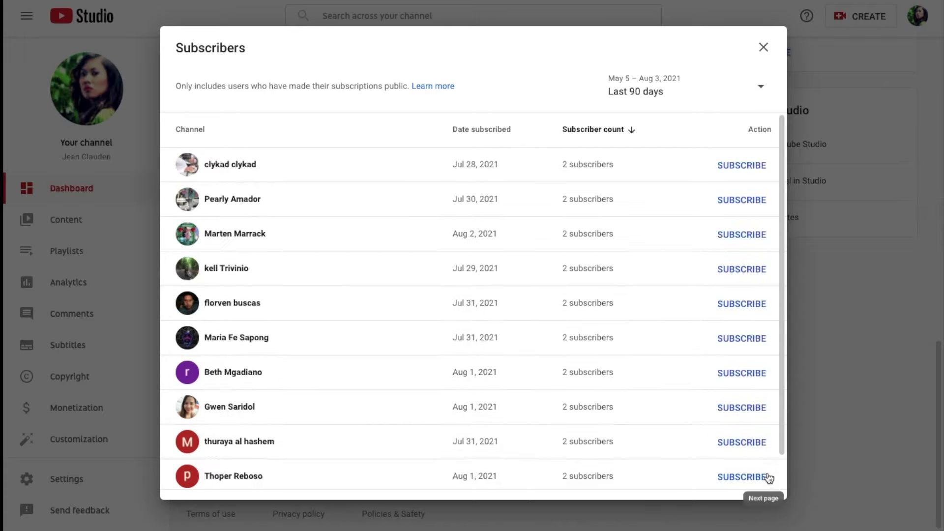
pyautogui.click(740, 164)
pyautogui.click(740, 202)
pyautogui.click(732, 234)
pyautogui.click(736, 269)
pyautogui.click(738, 339)
pyautogui.click(740, 373)
pyautogui.click(736, 419)
pyautogui.click(741, 442)
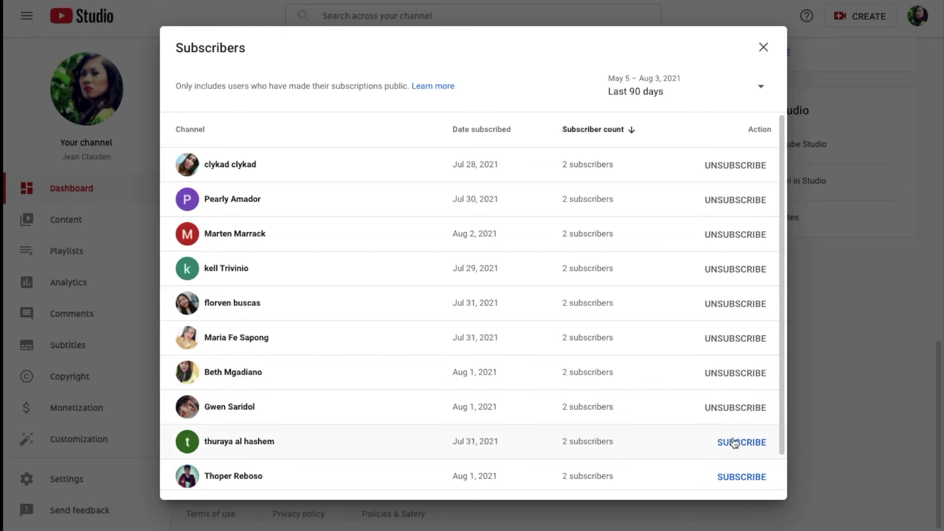
pyautogui.click(742, 477)
pyautogui.scroll(-1, 765, 476)
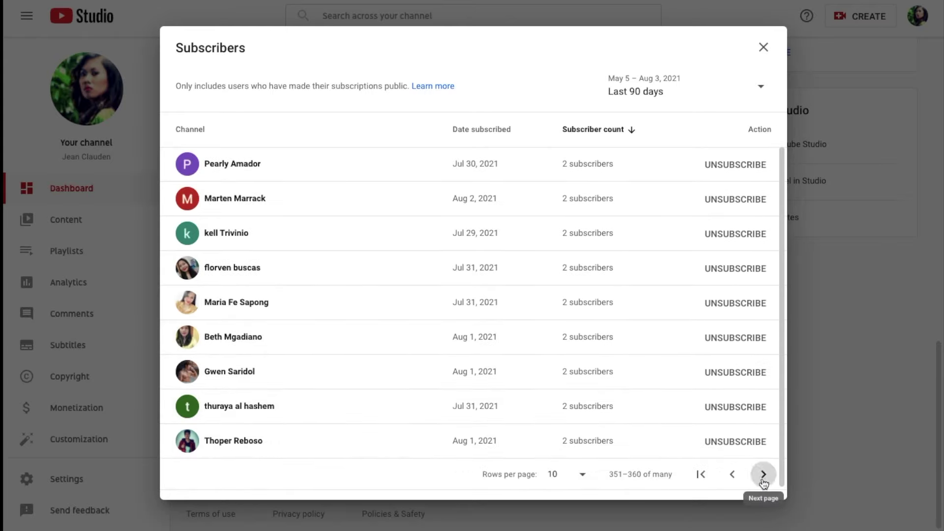
# Go to the page of subscribers 361–370 and subscribe to all ten channels listed there
pyautogui.click(764, 475)
pyautogui.click(741, 167)
pyautogui.click(739, 206)
pyautogui.click(739, 234)
pyautogui.click(739, 269)
pyautogui.click(737, 304)
pyautogui.click(737, 339)
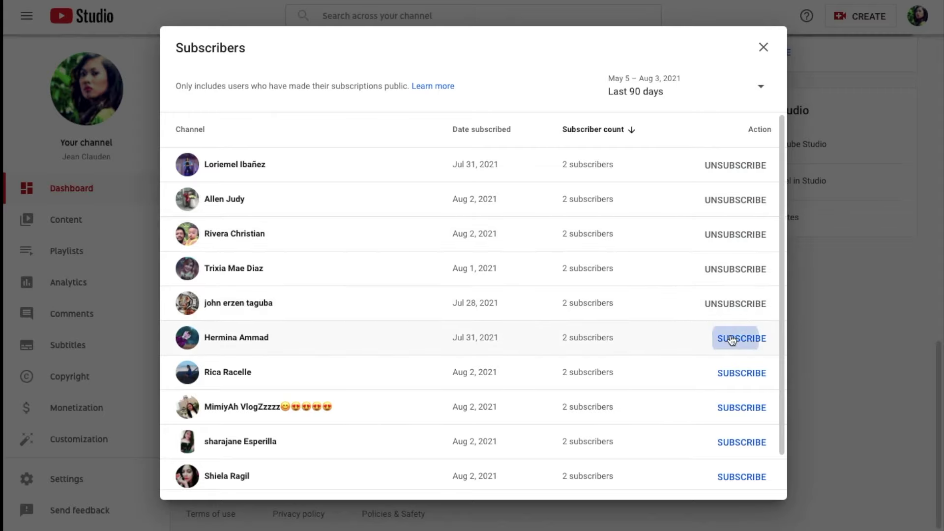
pyautogui.click(740, 408)
pyautogui.click(741, 442)
pyautogui.click(740, 472)
pyautogui.scroll(-1, 741, 443)
pyautogui.scroll(-2, 743, 443)
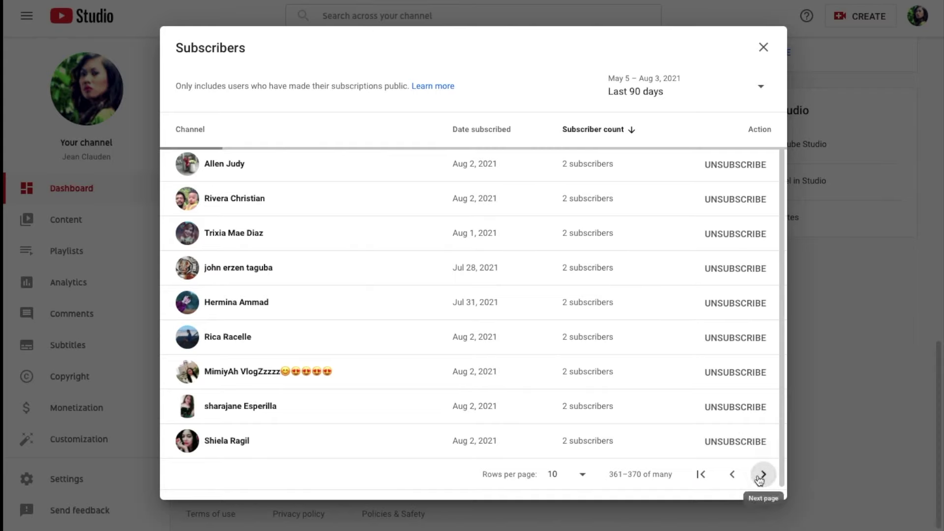
# Go to the page of subscribers 371–380 and subscribe to all ten channels listed there
pyautogui.click(759, 475)
pyautogui.click(745, 168)
pyautogui.click(743, 200)
pyautogui.click(741, 235)
pyautogui.click(741, 269)
pyautogui.click(738, 307)
pyautogui.click(739, 340)
pyautogui.click(741, 374)
pyautogui.click(745, 408)
pyautogui.tripleClick(743, 443)
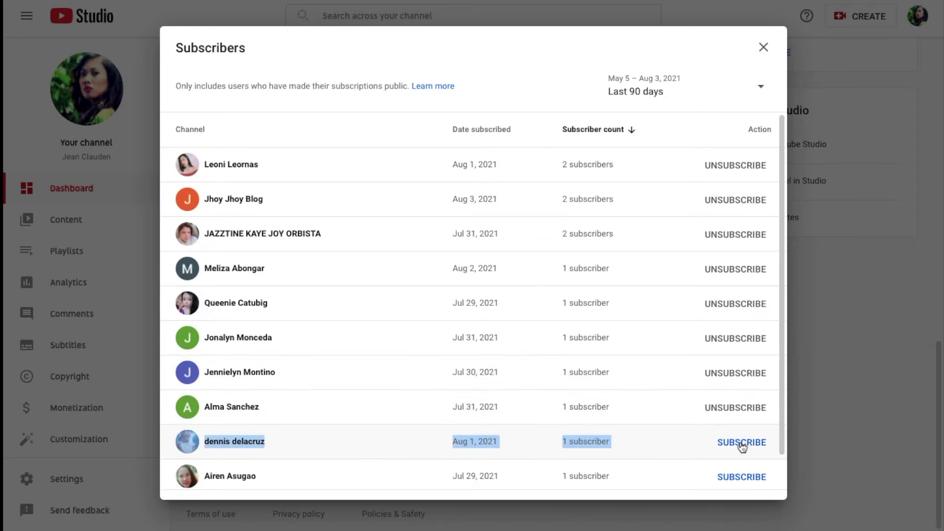
pyautogui.click(749, 477)
pyautogui.scroll(-1, 748, 482)
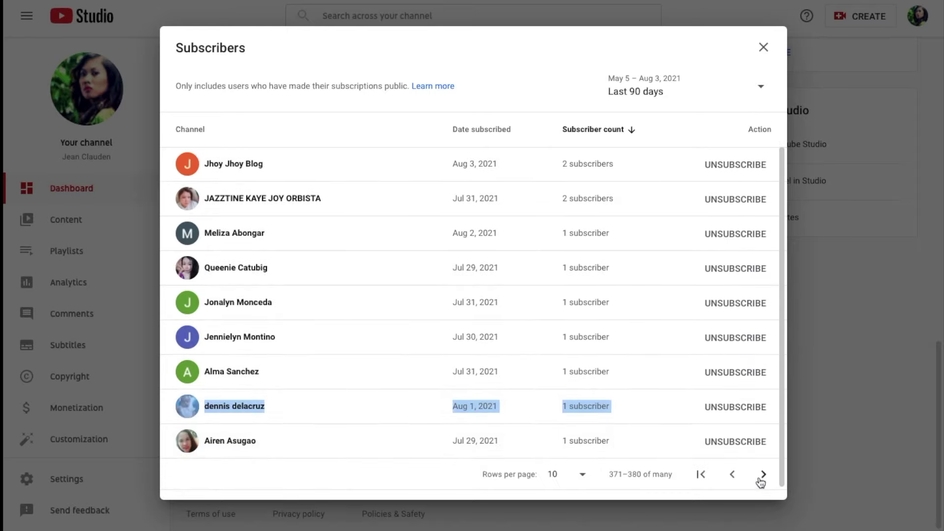
# Go to the page of subscribers 381–390 and subscribe to all ten channels listed there
pyautogui.click(762, 475)
pyautogui.click(745, 164)
pyautogui.click(746, 199)
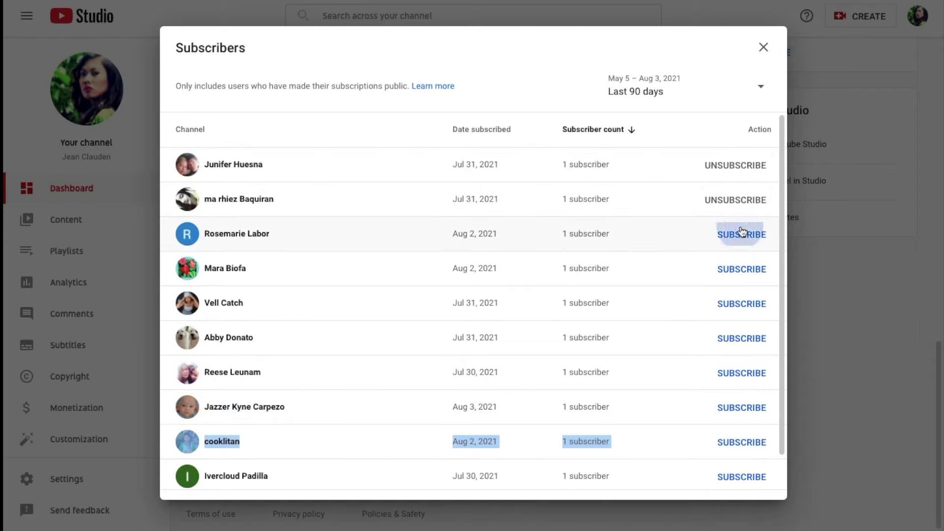
pyautogui.click(743, 271)
pyautogui.click(742, 304)
pyautogui.click(740, 338)
pyautogui.click(743, 375)
pyautogui.click(728, 442)
pyautogui.click(728, 476)
pyautogui.scroll(-2, 736, 454)
# Go to the page of subscribers 391–400 and subscribe to all ten channels listed there
pyautogui.click(764, 474)
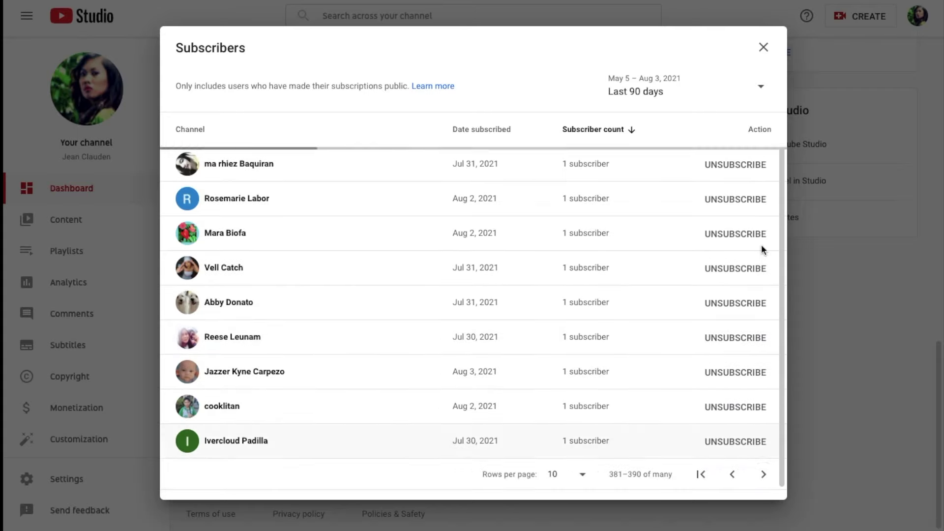
pyautogui.click(744, 199)
pyautogui.click(746, 176)
pyautogui.click(738, 233)
pyautogui.click(742, 280)
pyautogui.click(740, 305)
pyautogui.click(740, 339)
pyautogui.click(744, 378)
pyautogui.click(742, 408)
pyautogui.click(744, 442)
pyautogui.click(743, 477)
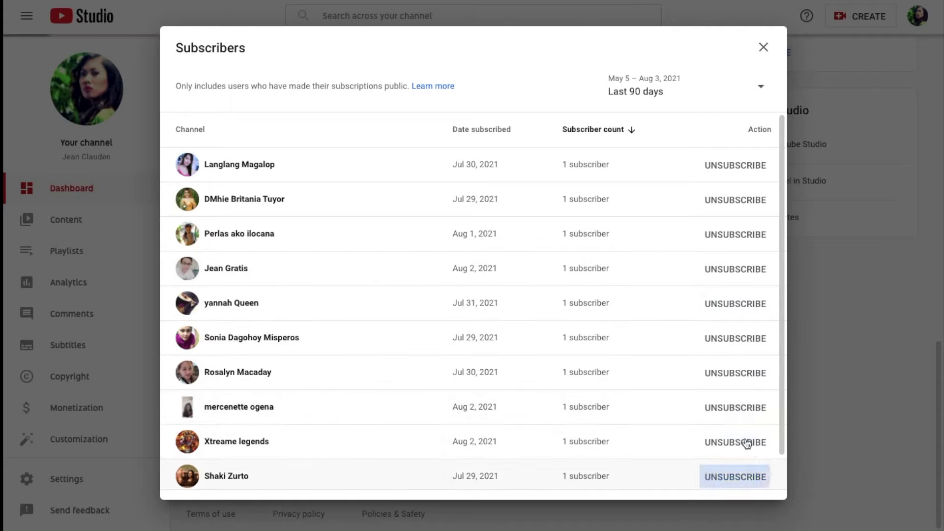
# Go to the page of subscribers 401–410 and subscribe to all ten channels listed there
pyautogui.scroll(-1, 747, 445)
pyautogui.click(765, 475)
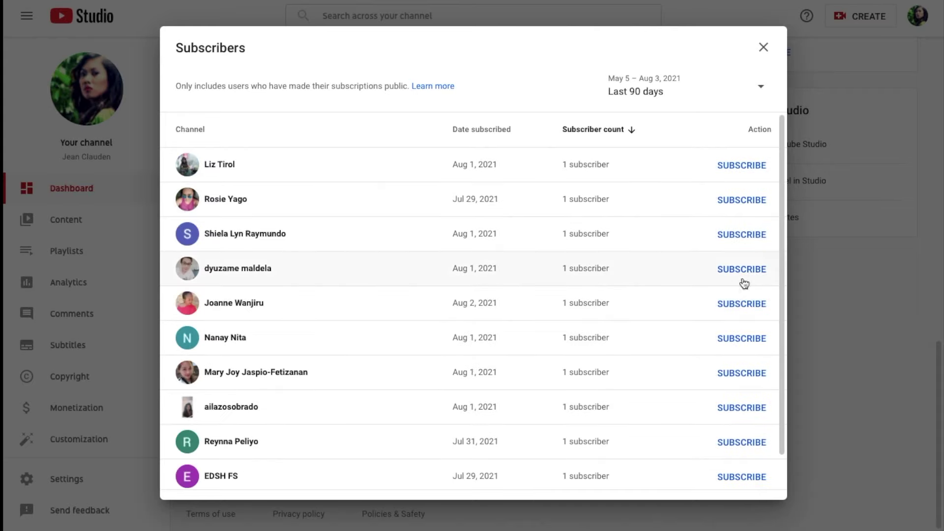
pyautogui.click(742, 167)
pyautogui.click(742, 197)
pyautogui.click(744, 271)
pyautogui.click(748, 237)
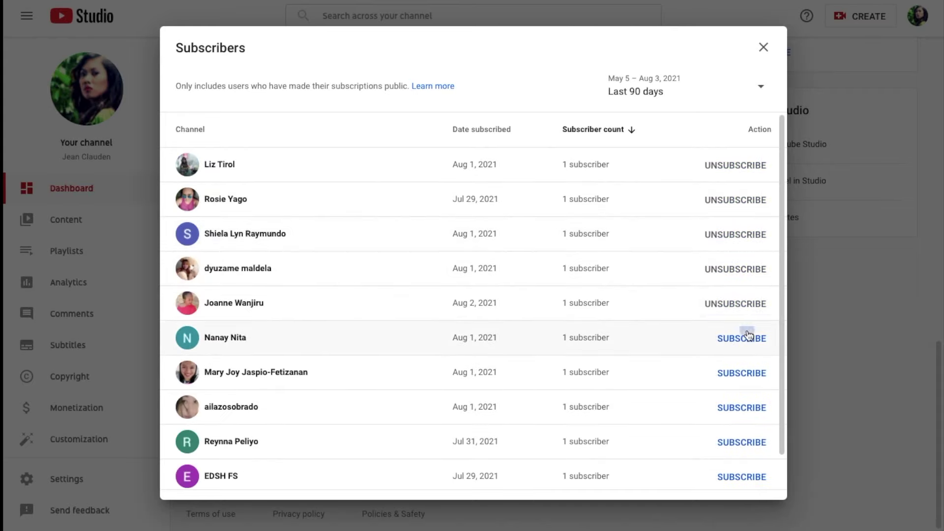
pyautogui.click(748, 338)
pyautogui.scroll(-1, 738, 335)
pyautogui.click(742, 338)
pyautogui.click(744, 372)
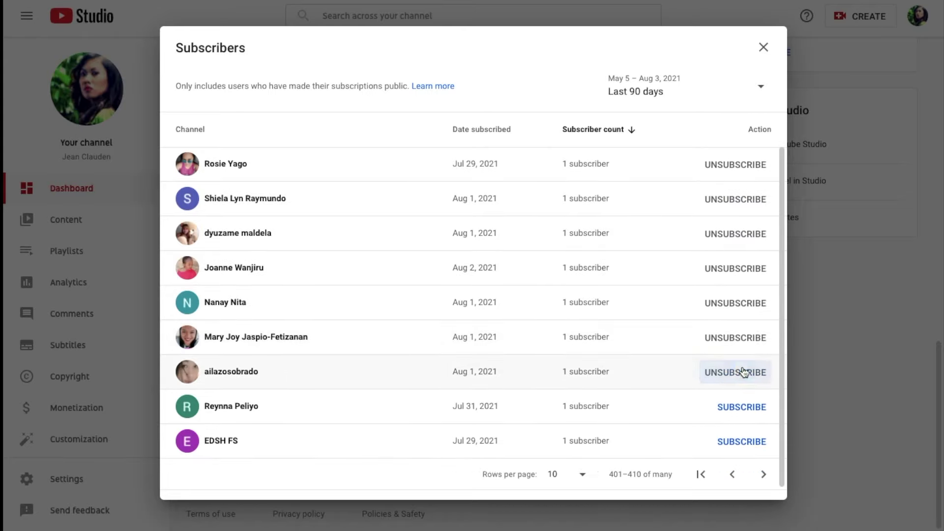
pyautogui.click(744, 405)
pyautogui.click(756, 436)
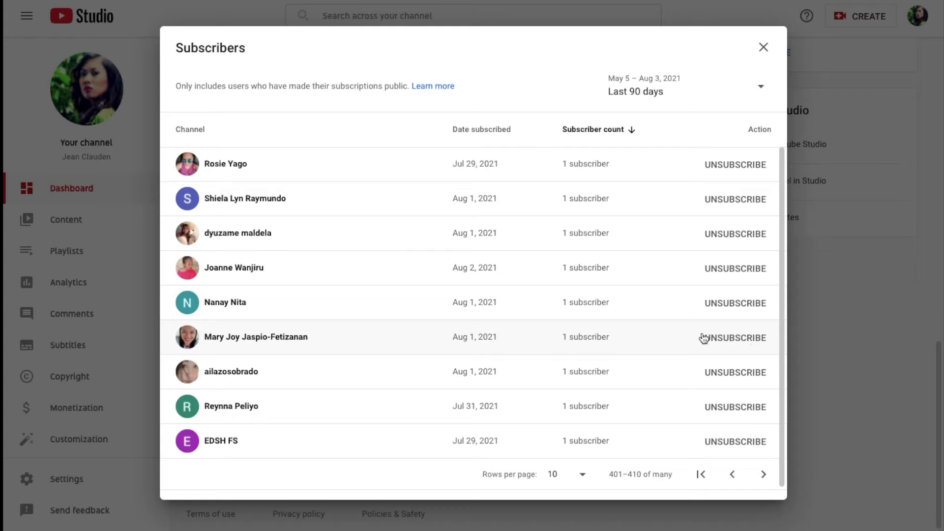
# Go to the page of subscribers 411–420 and subscribe to all ten channels listed there
pyautogui.click(759, 475)
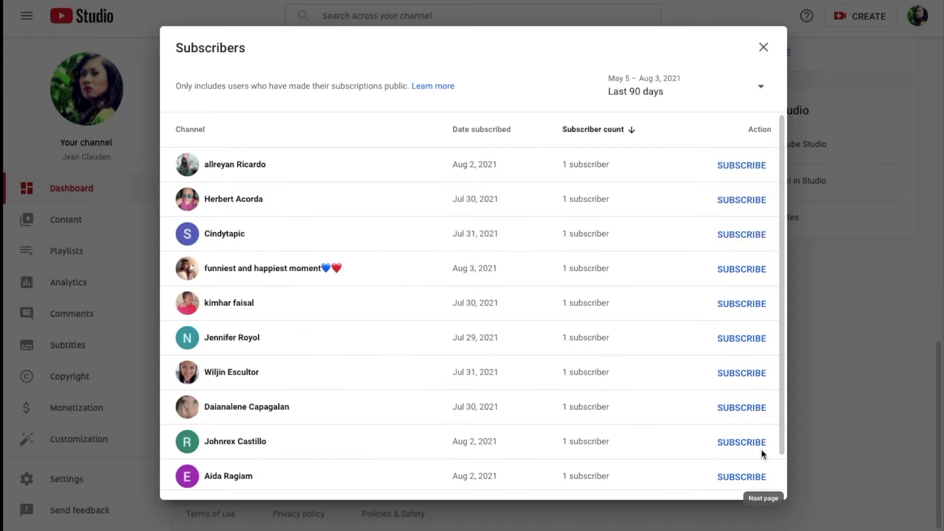
pyautogui.click(738, 172)
pyautogui.click(740, 202)
pyautogui.click(739, 236)
pyautogui.click(734, 267)
pyautogui.click(736, 301)
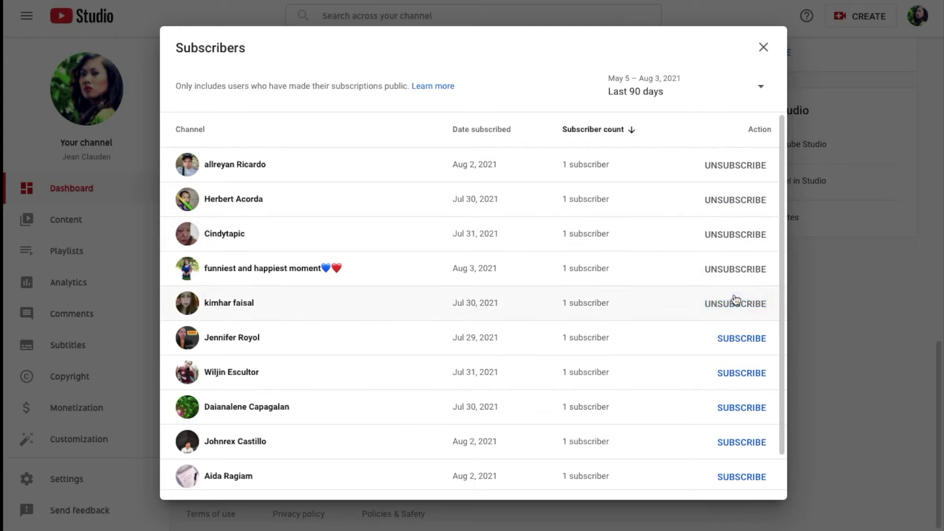
pyautogui.click(736, 344)
pyautogui.click(736, 372)
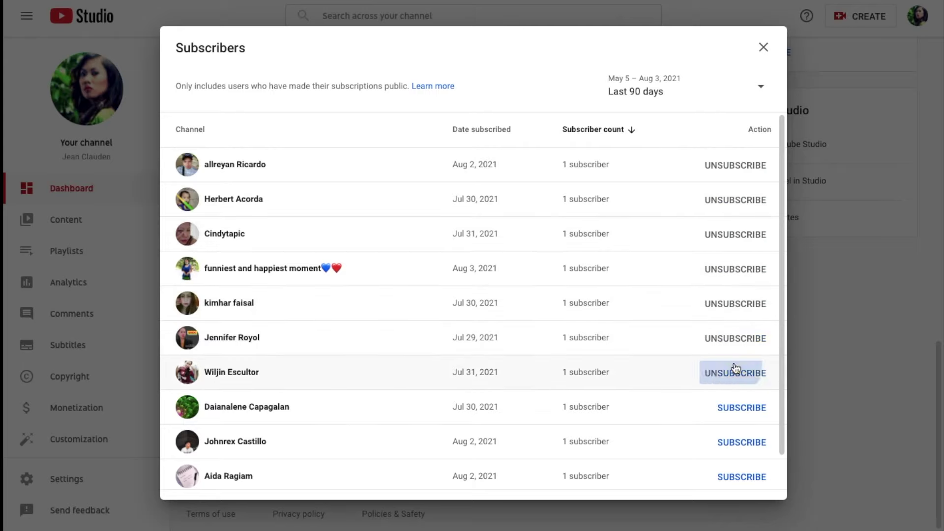
pyautogui.click(740, 412)
pyautogui.click(740, 442)
pyautogui.click(742, 478)
# Go to the page of subscribers 421–430 and subscribe to all ten channels listed there
pyautogui.scroll(-1, 743, 466)
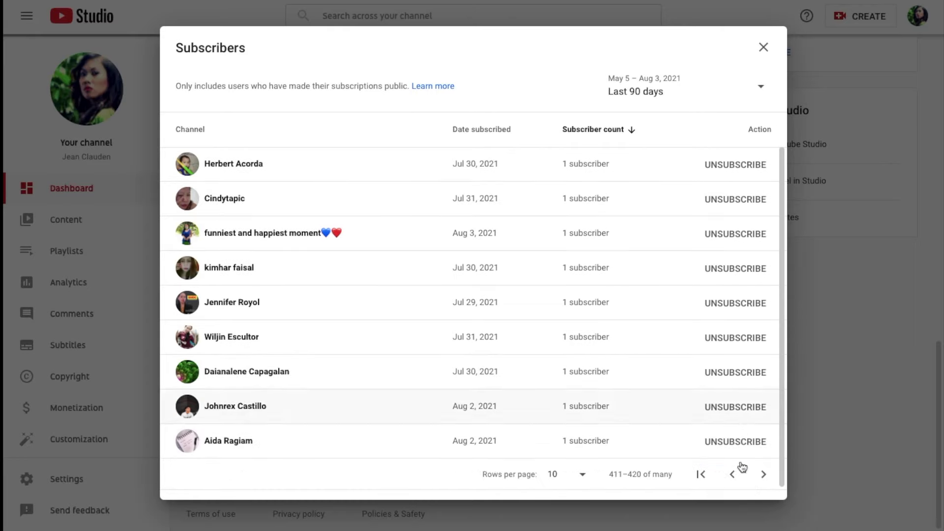
pyautogui.click(763, 475)
pyautogui.click(745, 173)
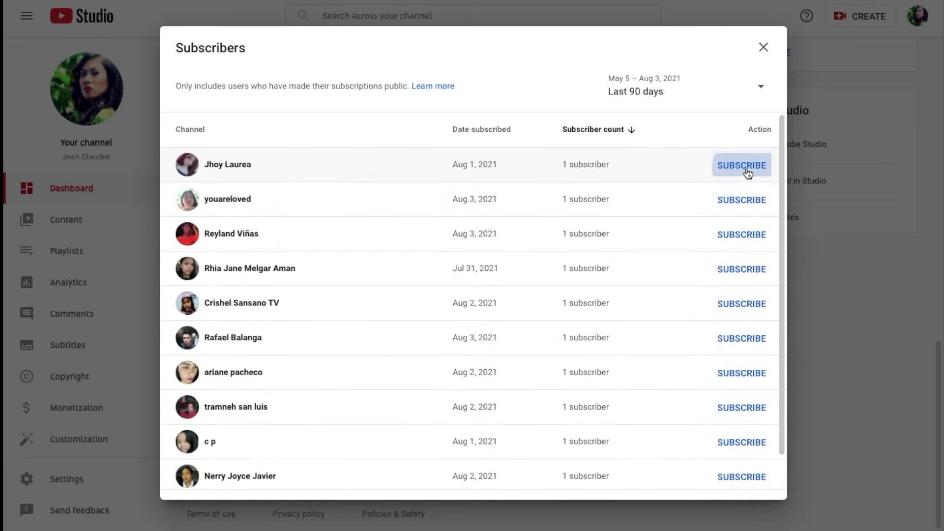
pyautogui.click(735, 236)
pyautogui.click(737, 269)
pyautogui.click(737, 304)
pyautogui.click(738, 338)
pyautogui.click(738, 380)
pyautogui.click(738, 408)
pyautogui.click(739, 443)
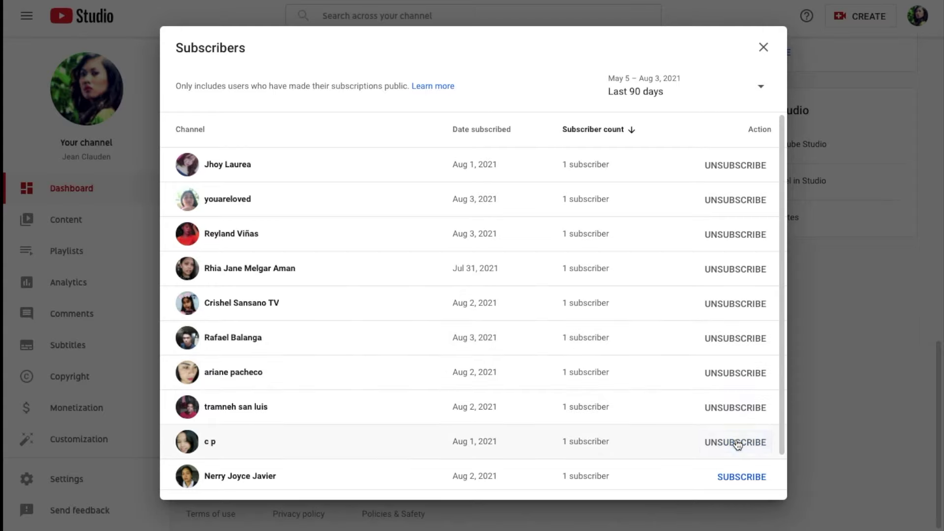
# Go to the page of subscribers 431–440 and subscribe to all ten channels listed there
pyautogui.scroll(-1, 728, 480)
pyautogui.click(766, 476)
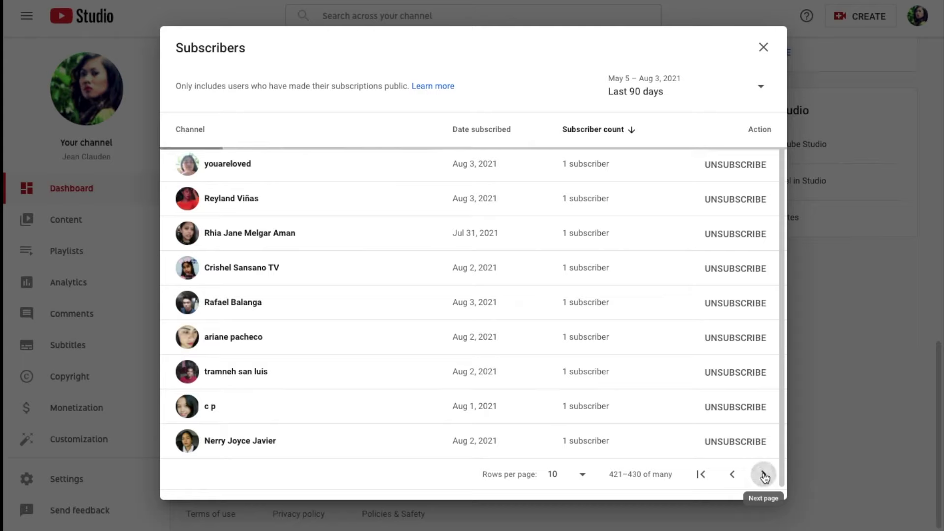
pyautogui.click(736, 203)
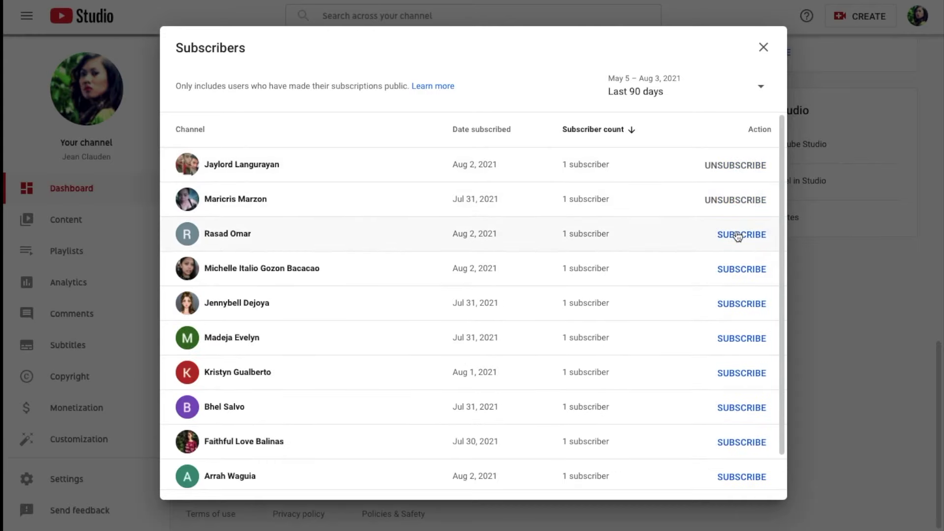
pyautogui.click(743, 269)
pyautogui.click(739, 306)
pyautogui.click(739, 338)
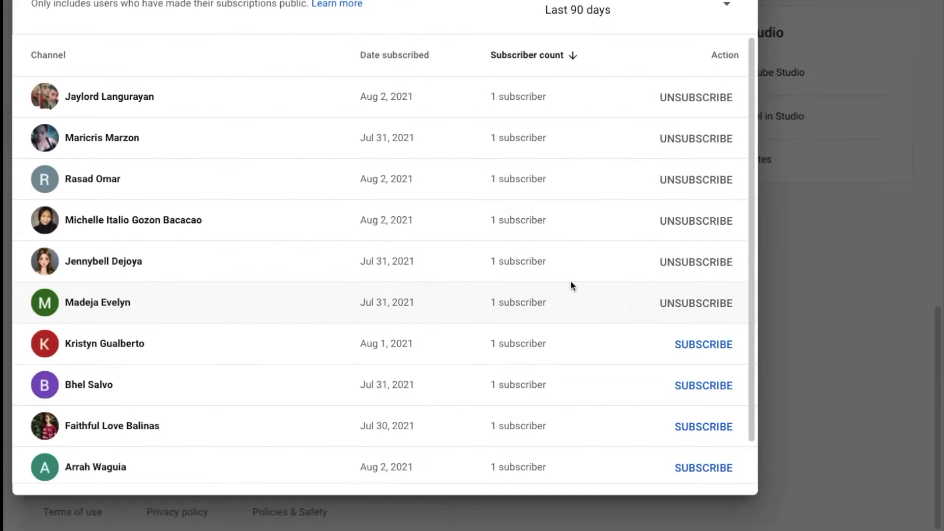
pyautogui.click(702, 346)
pyautogui.click(717, 393)
pyautogui.click(706, 427)
pyautogui.click(707, 475)
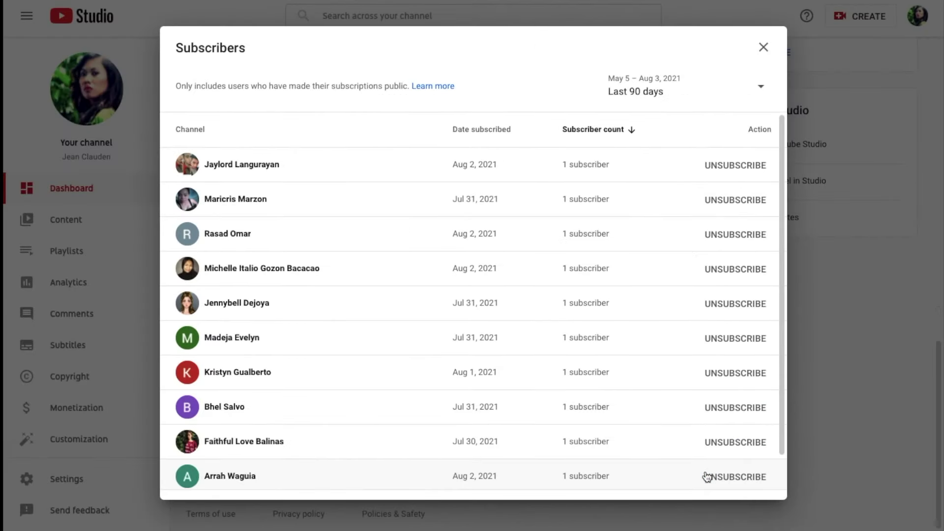
# Go to the page of subscribers 441–450 and subscribe to all ten channels listed there
pyautogui.scroll(-1, 707, 476)
pyautogui.click(766, 476)
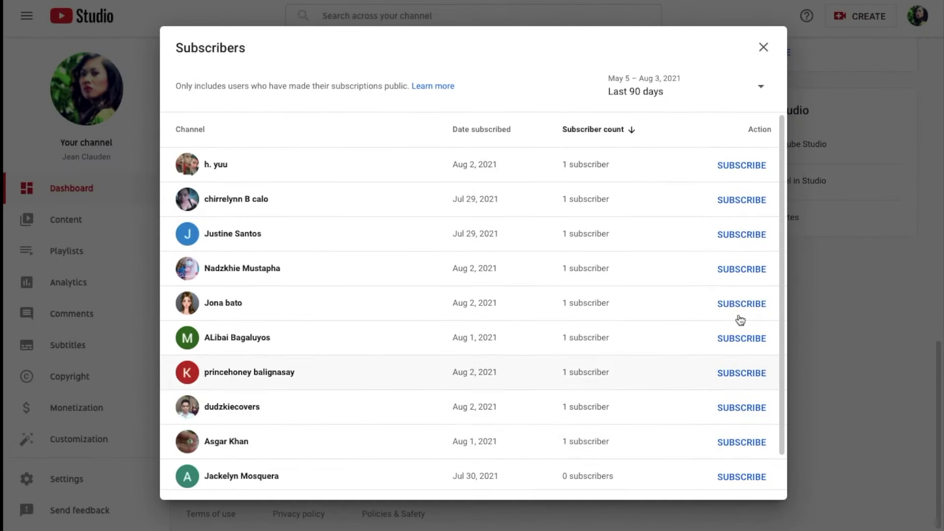
pyautogui.click(737, 168)
pyautogui.click(735, 199)
pyautogui.click(736, 234)
pyautogui.click(735, 268)
pyautogui.scroll(-1, 737, 267)
pyautogui.click(736, 268)
pyautogui.click(736, 304)
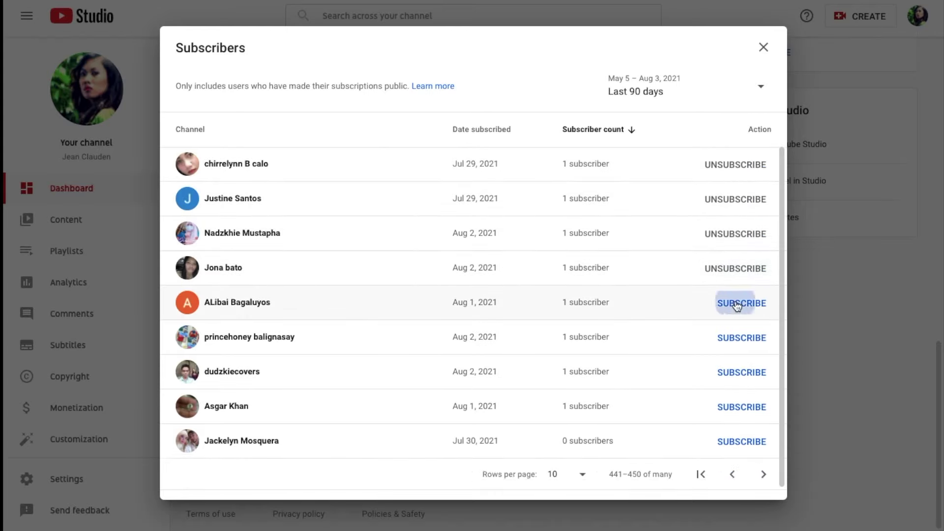
pyautogui.scroll(1, 737, 305)
pyautogui.click(737, 349)
pyautogui.click(743, 385)
pyautogui.click(742, 417)
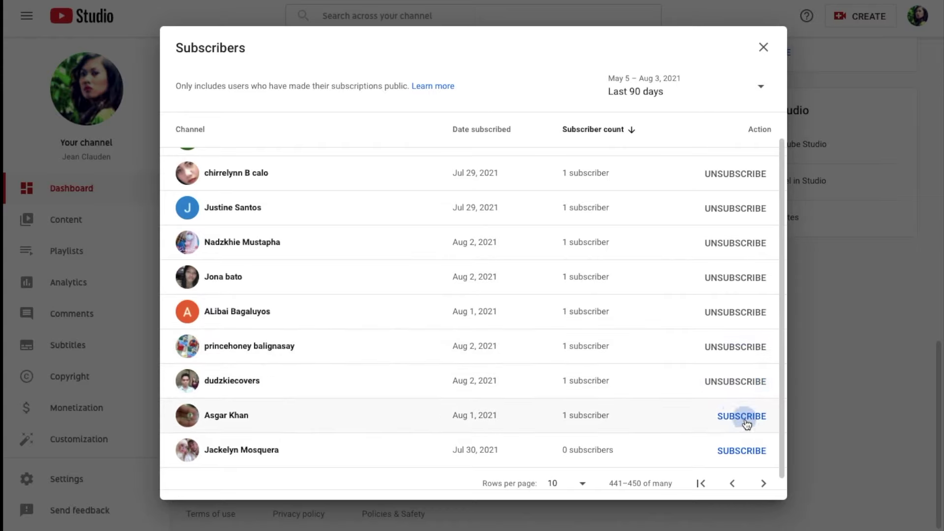
pyautogui.click(743, 451)
# Go to the page of subscribers 451–460 and subscribe to all ten channels listed there
pyautogui.scroll(-1, 785, 491)
pyautogui.click(764, 475)
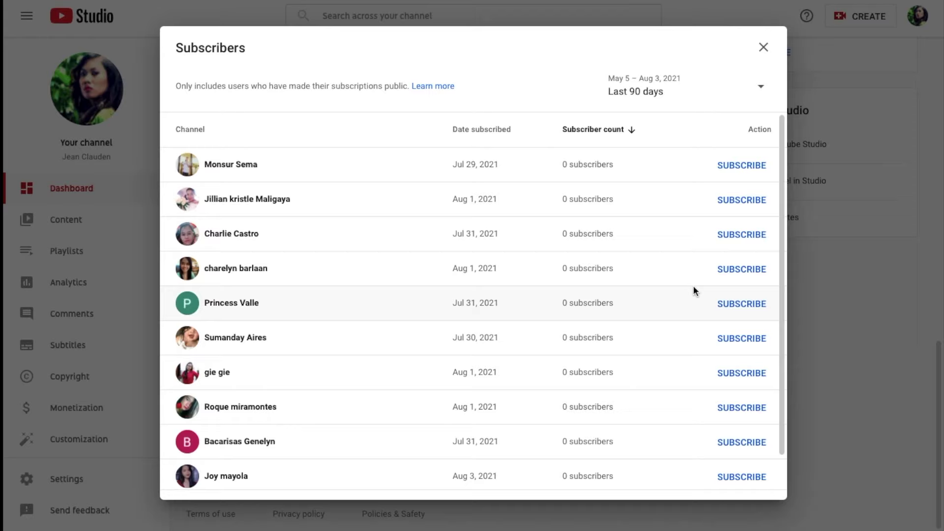
pyautogui.click(733, 166)
pyautogui.click(739, 234)
pyautogui.click(738, 269)
pyautogui.click(739, 303)
pyautogui.click(742, 342)
pyautogui.click(735, 374)
pyautogui.click(745, 409)
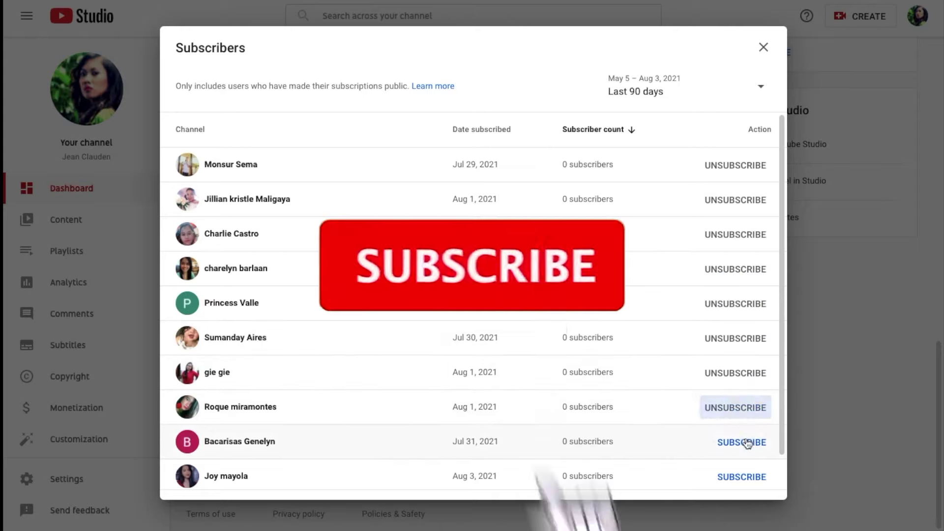
pyautogui.click(747, 443)
pyautogui.click(736, 477)
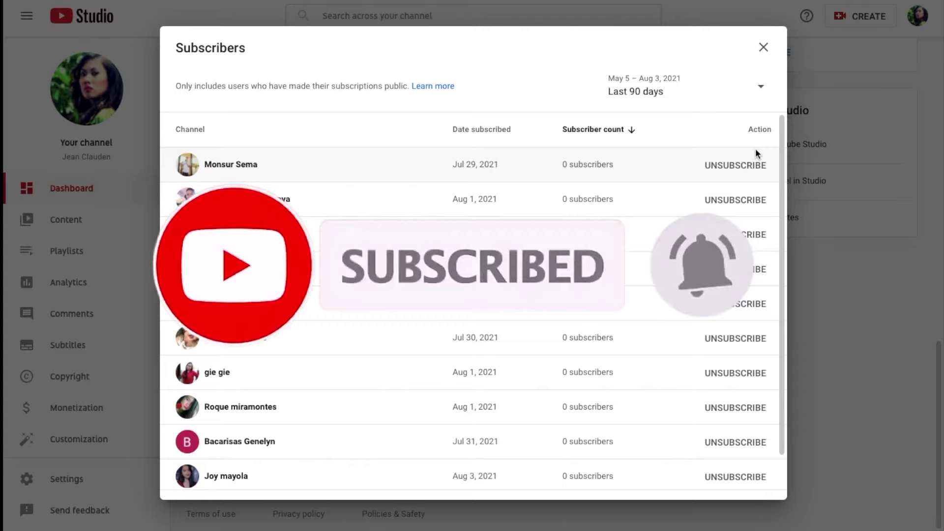
pyautogui.press('super+shift+5')
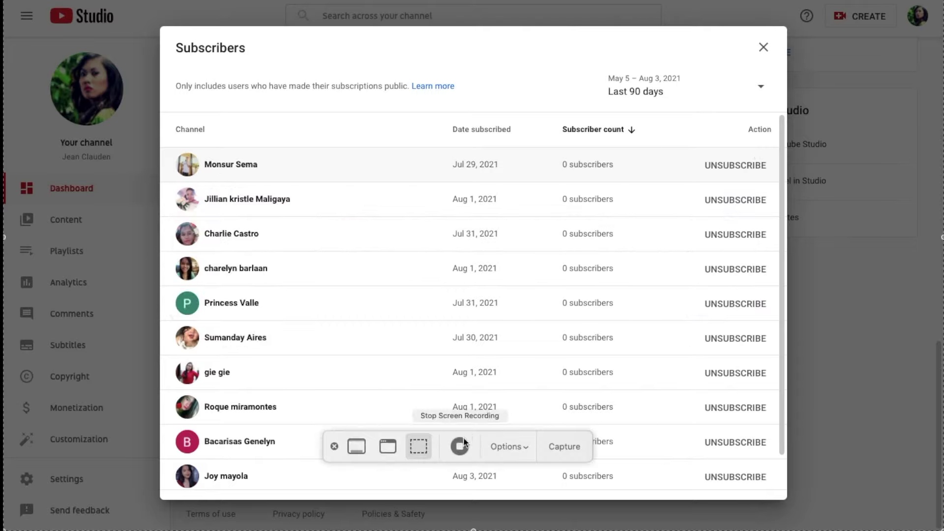